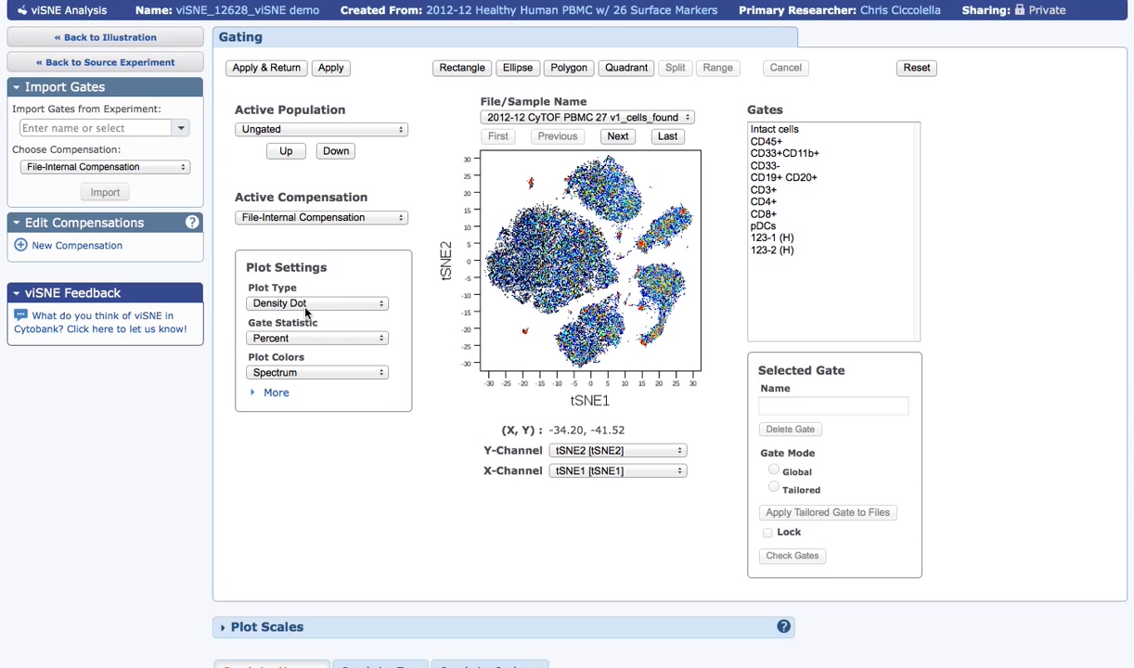
# Step: Change the tSNE map to a Dot plot and color it by CD19-142, followed by CD4-145
pyautogui.click(309, 304)
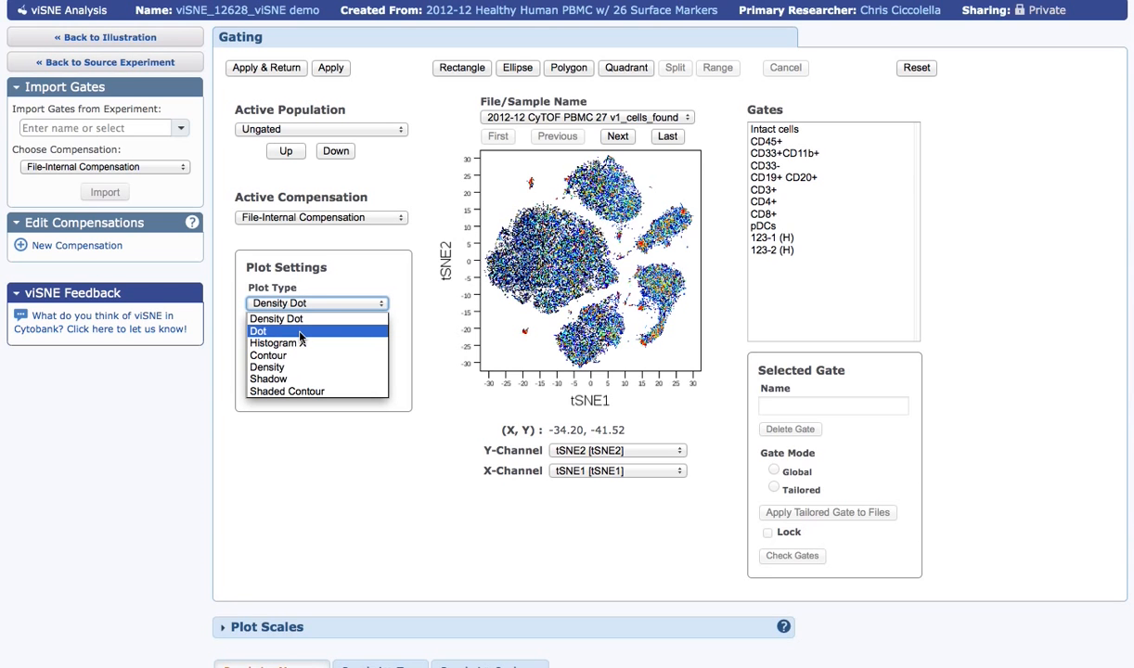
pyautogui.click(299, 333)
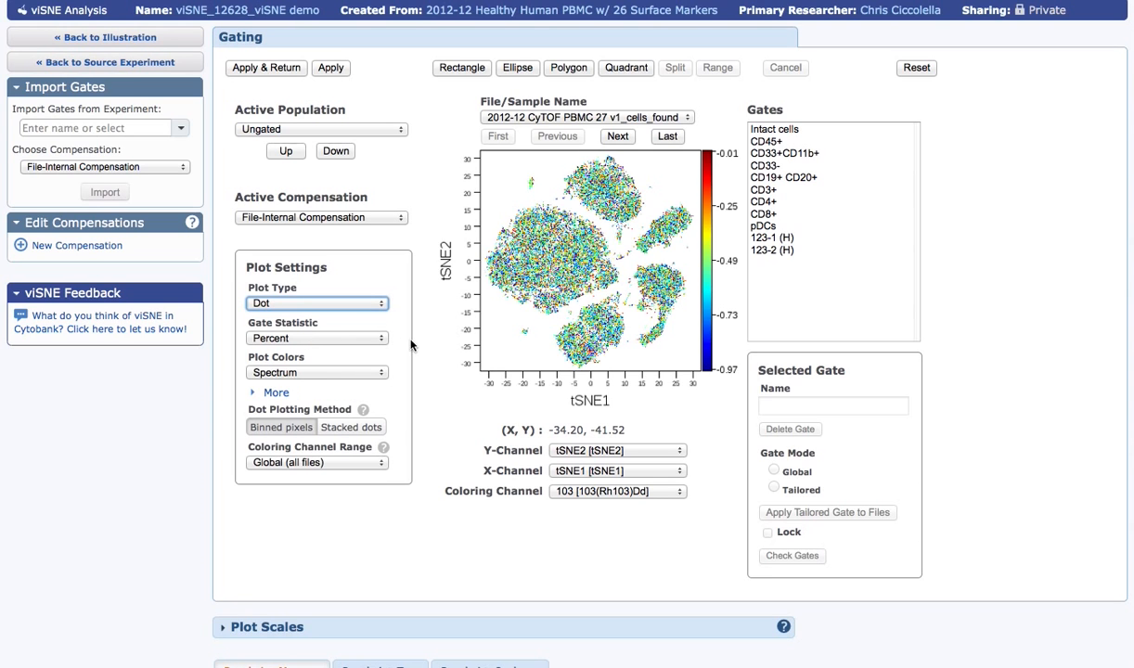
pyautogui.click(657, 495)
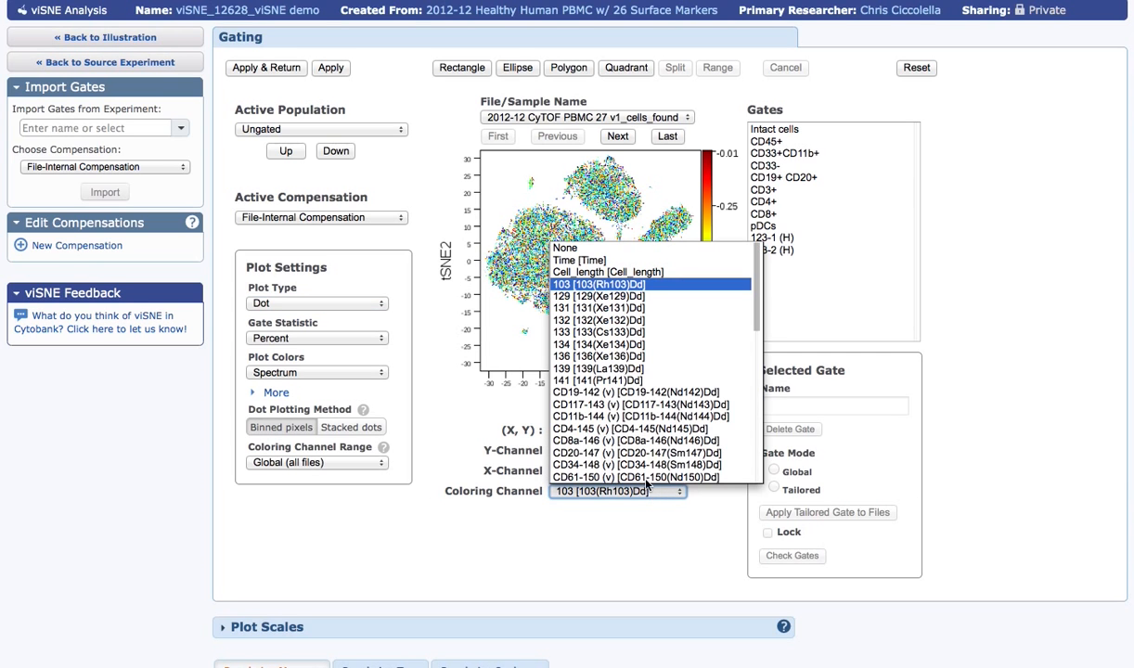
pyautogui.click(590, 395)
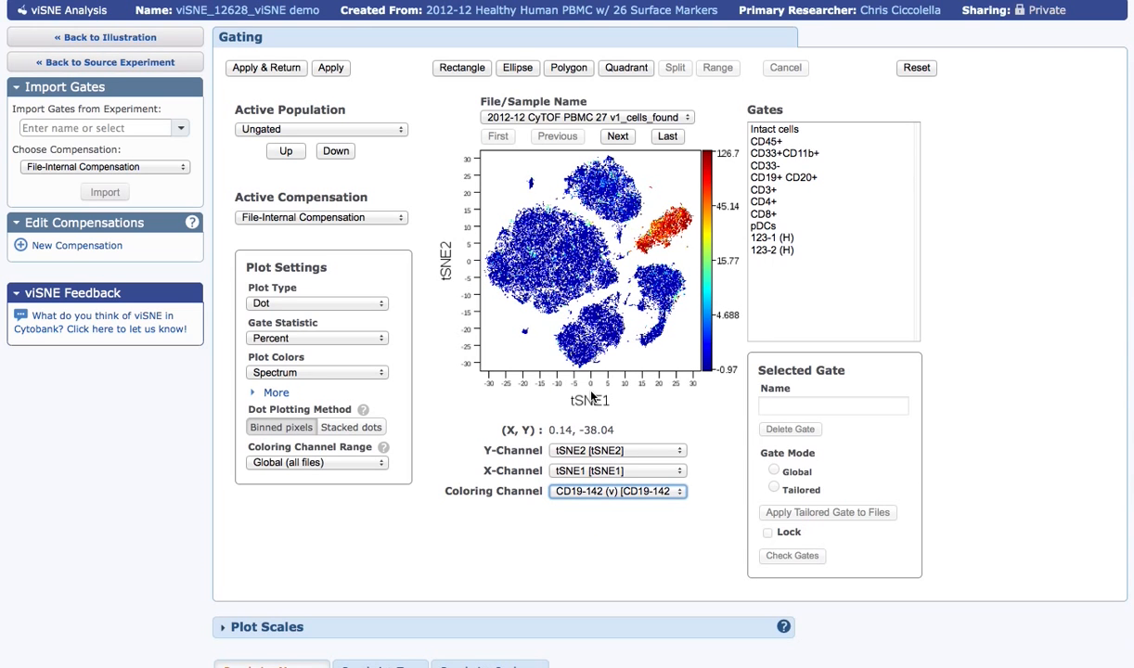
pyautogui.click(626, 497)
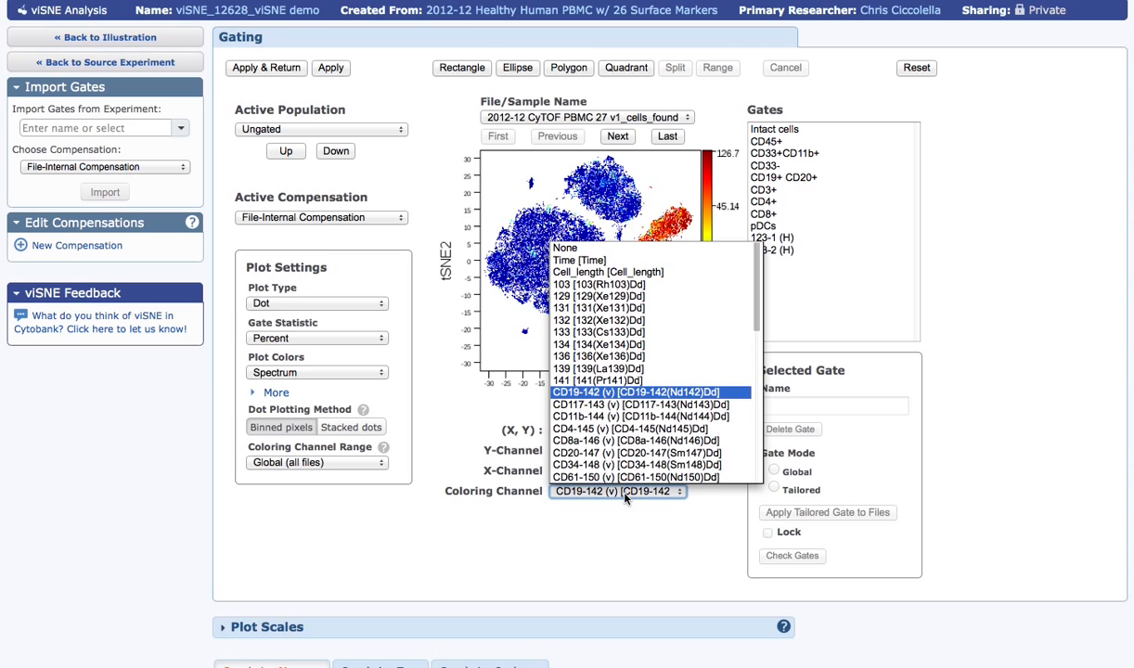
pyautogui.click(587, 430)
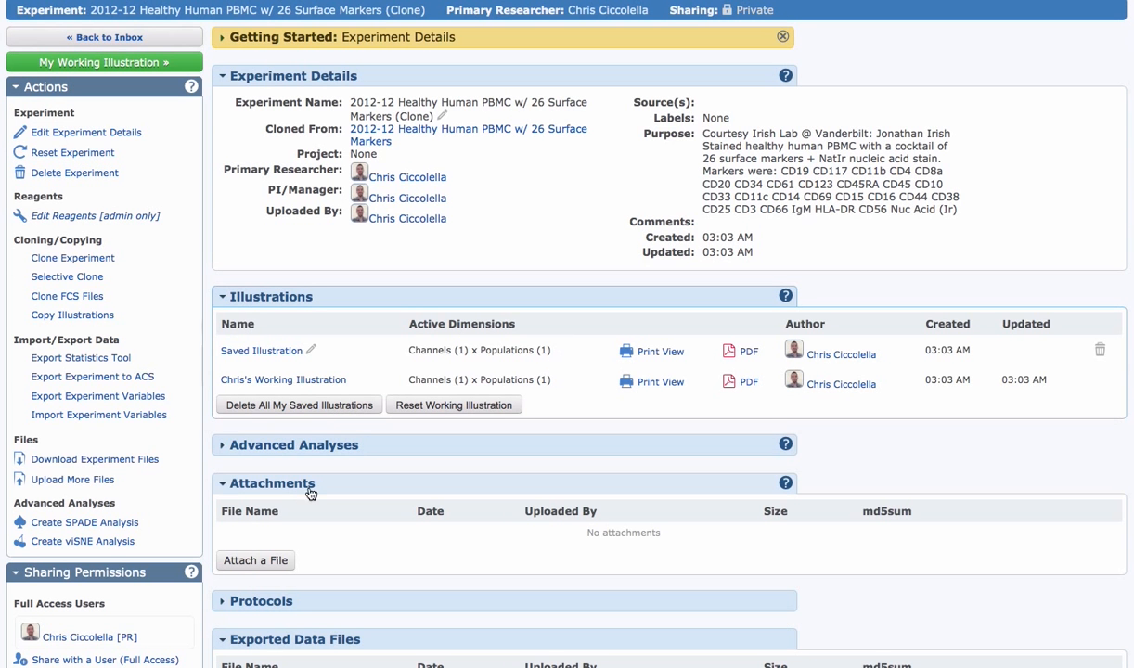
# Step: Create a new viSNE analysis named "viSNE demo" from the cloned PBMC experiment
pyautogui.click(92, 542)
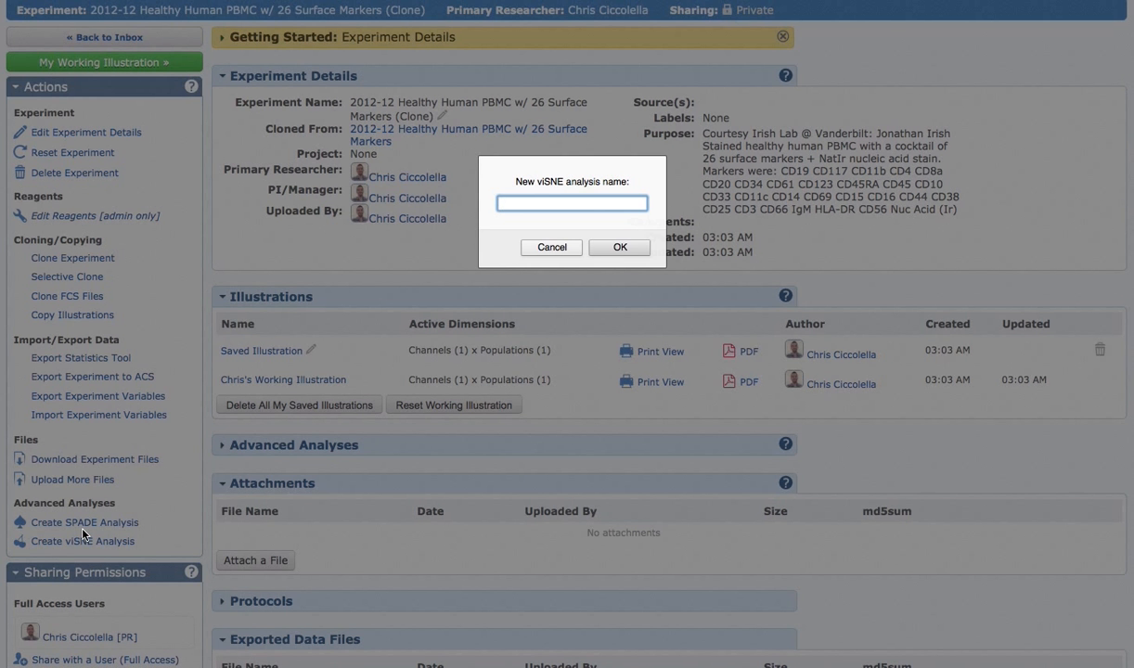
pyautogui.write('viSNE demo')
pyautogui.press('Return')
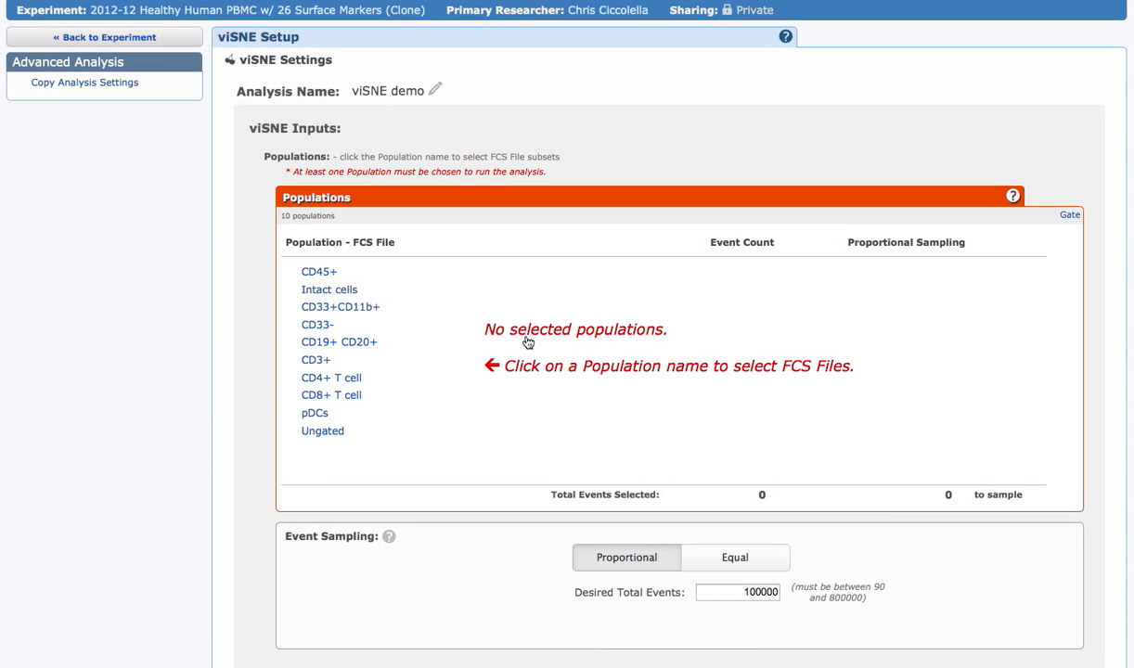
# Step: Select the PBMC 27 FCS file for the CD33- and CD8+ T cell populations and set event sampling to Equal
pyautogui.click(324, 327)
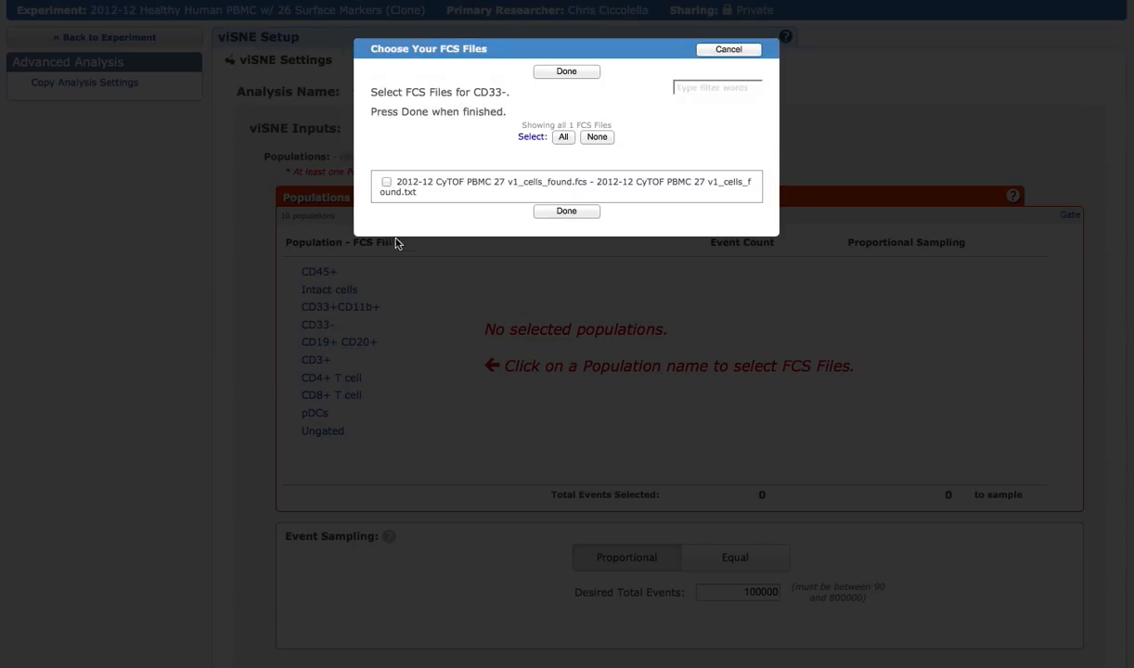
pyautogui.click(422, 186)
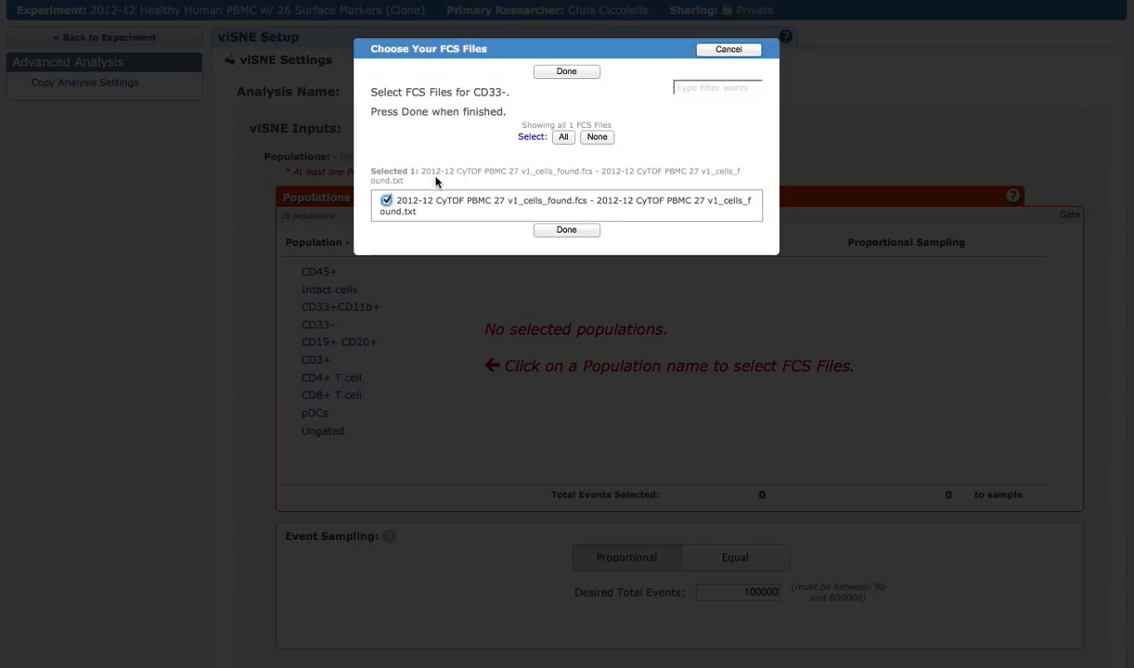
pyautogui.click(566, 72)
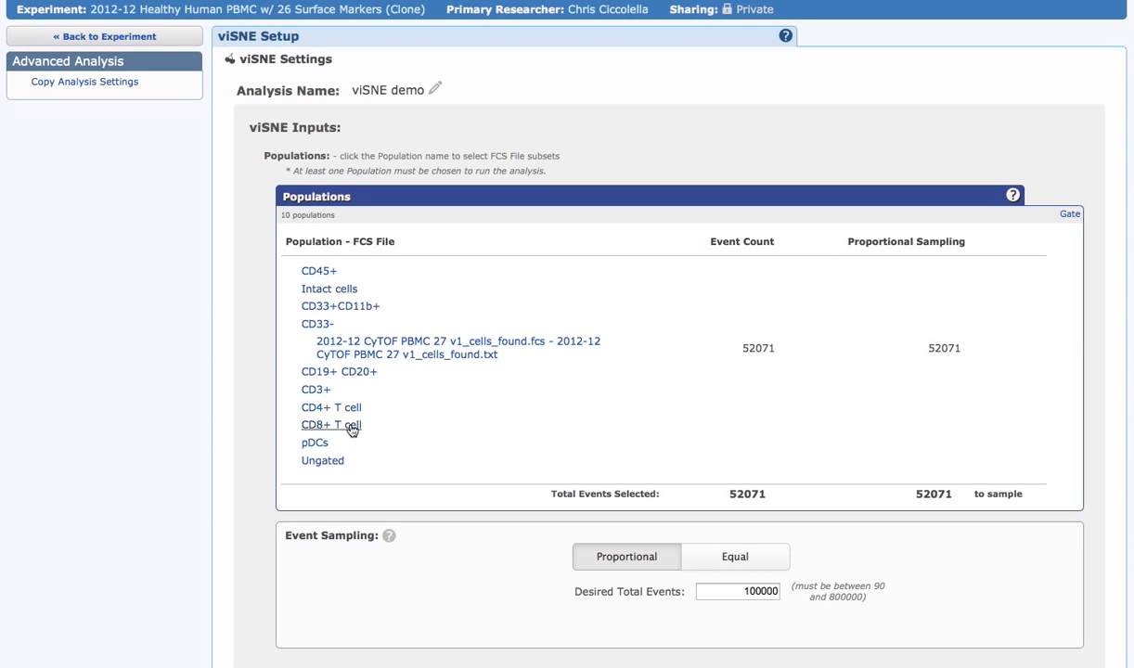
pyautogui.click(344, 426)
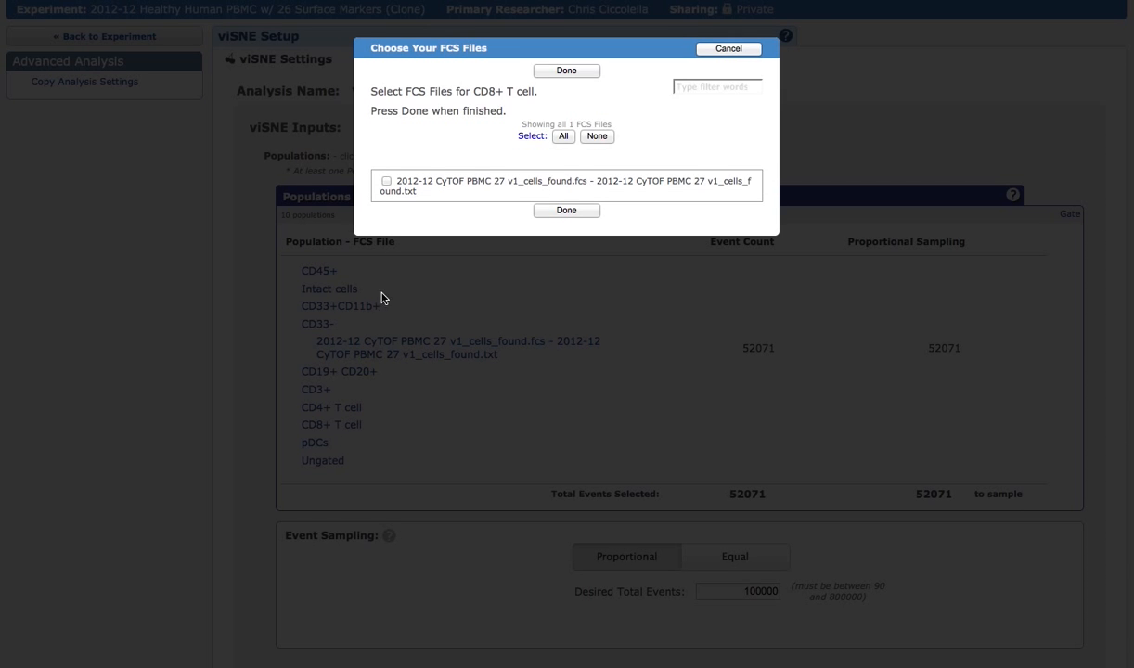
pyautogui.click(388, 182)
pyautogui.click(566, 71)
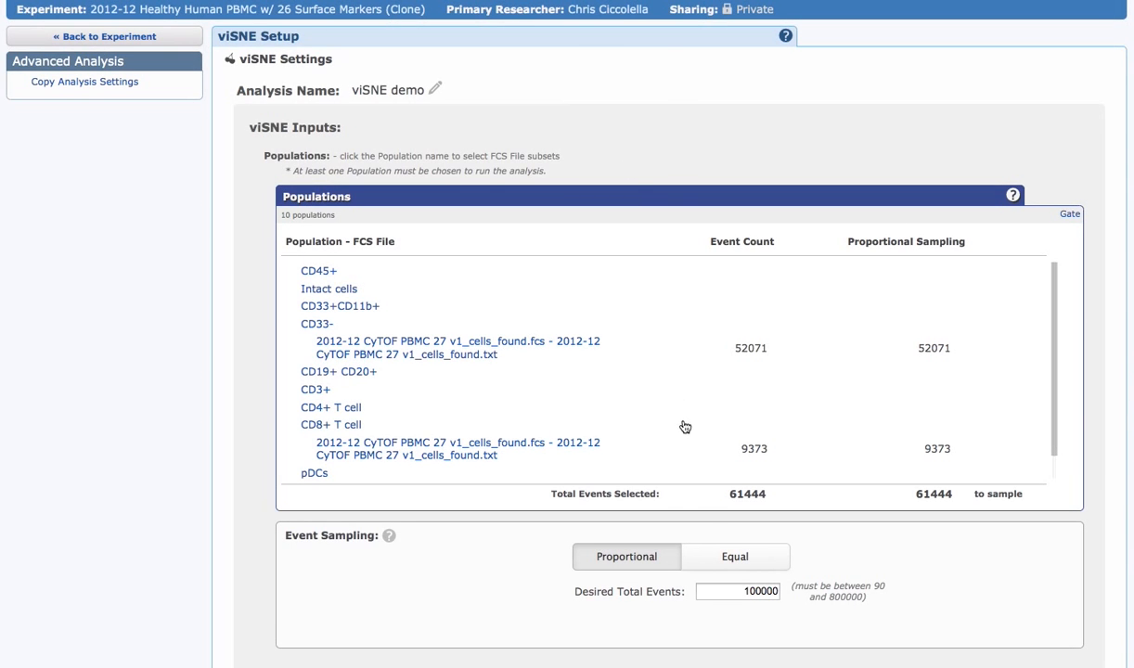
pyautogui.click(710, 565)
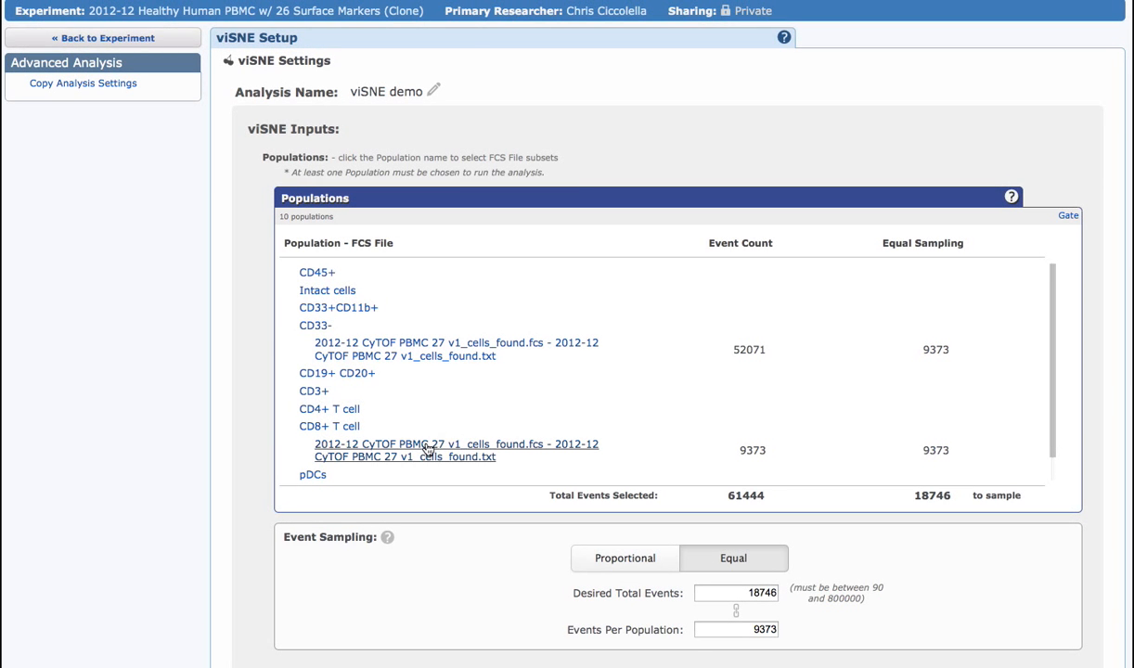
# Step: Deselect the FCS file from the CD8+ T cell and CD33- populations
pyautogui.click(409, 429)
pyautogui.click(385, 192)
pyautogui.click(564, 72)
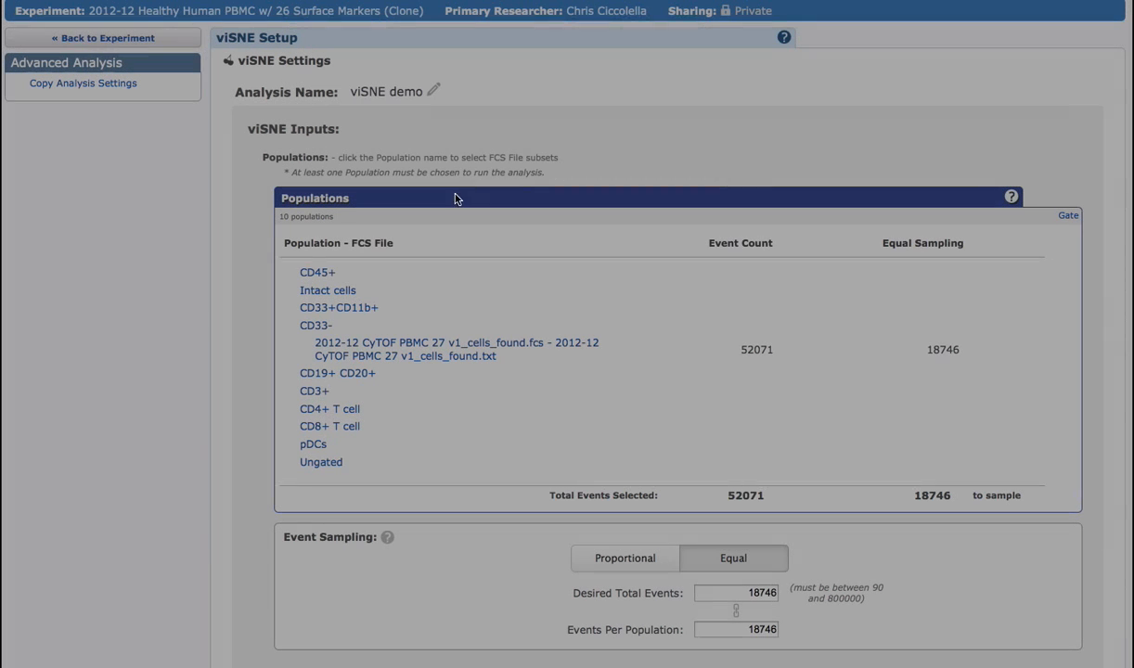
pyautogui.click(315, 325)
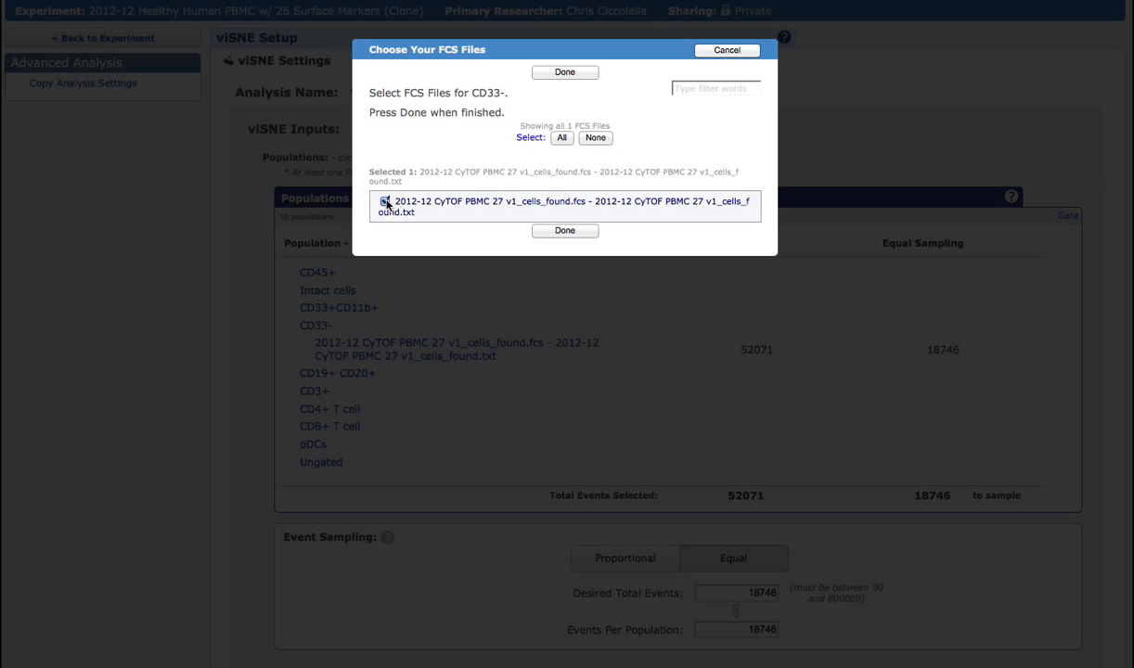
pyautogui.click(381, 201)
pyautogui.click(564, 74)
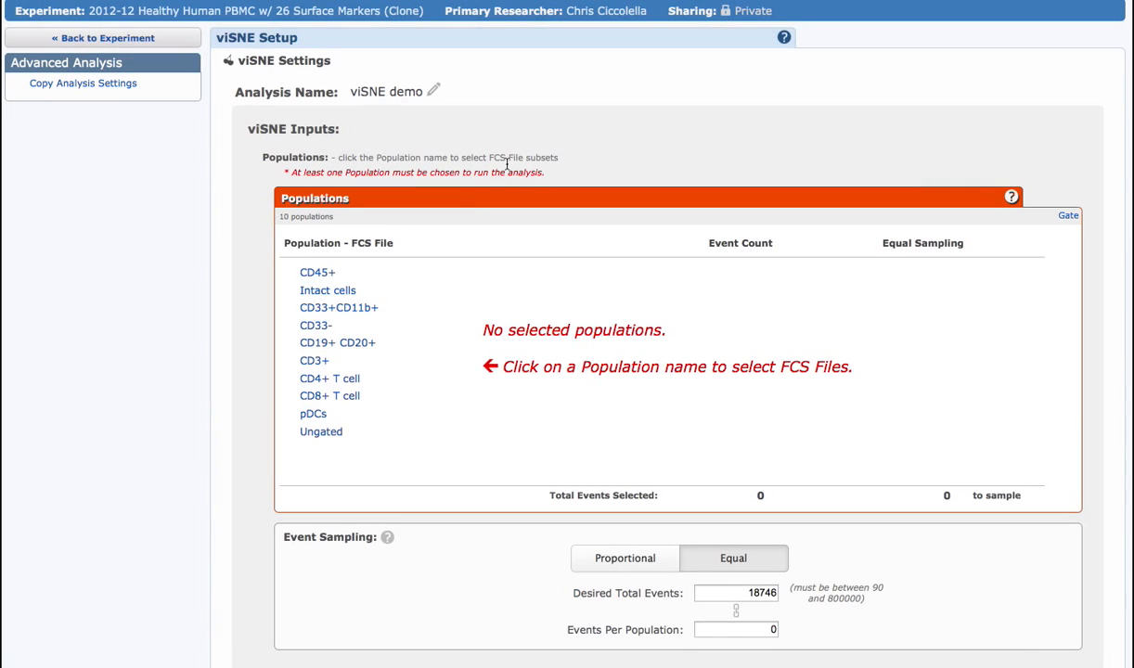
# Step: Select the 2012-12 CyTOF PBMC 27 v1_cells_found FCS file for the CD45+ population
pyautogui.click(332, 277)
pyautogui.click(474, 179)
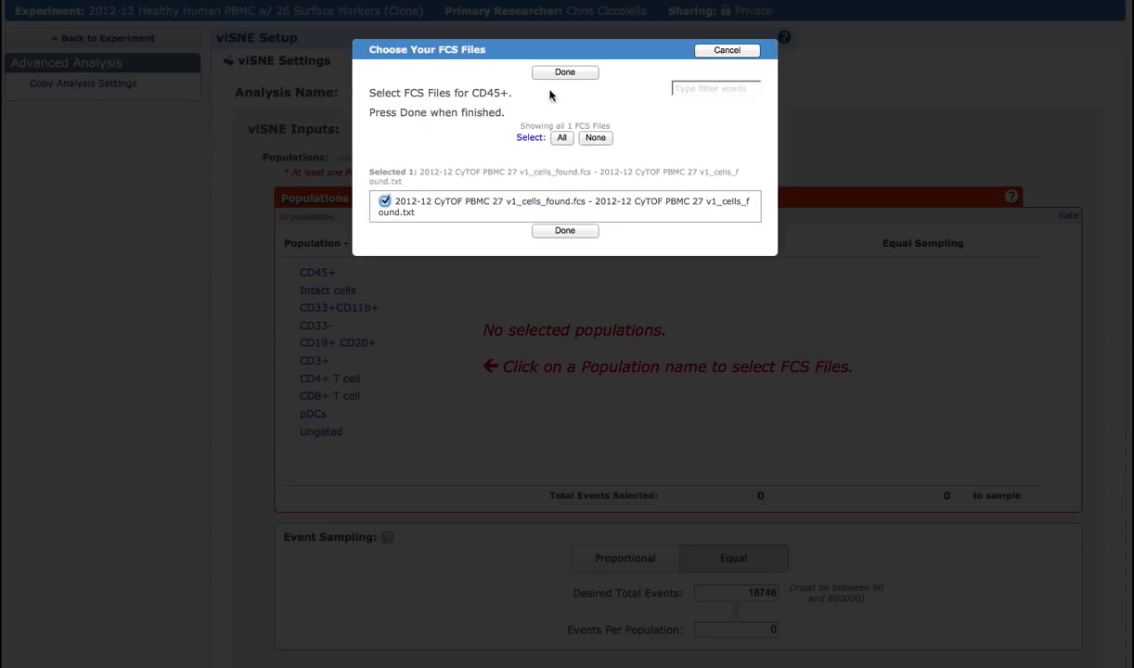
pyautogui.click(546, 73)
# Step: Set event sampling to Proportional with 50000 desired total events
pyautogui.click(661, 560)
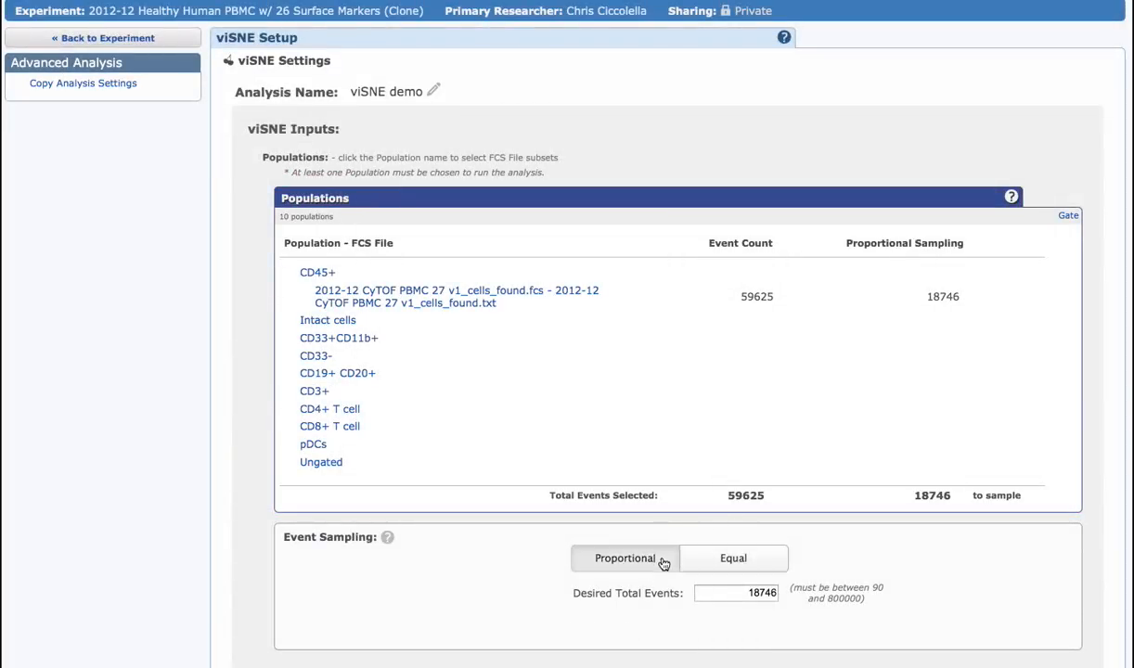
pyautogui.doubleClick(740, 592)
pyautogui.write('50000')
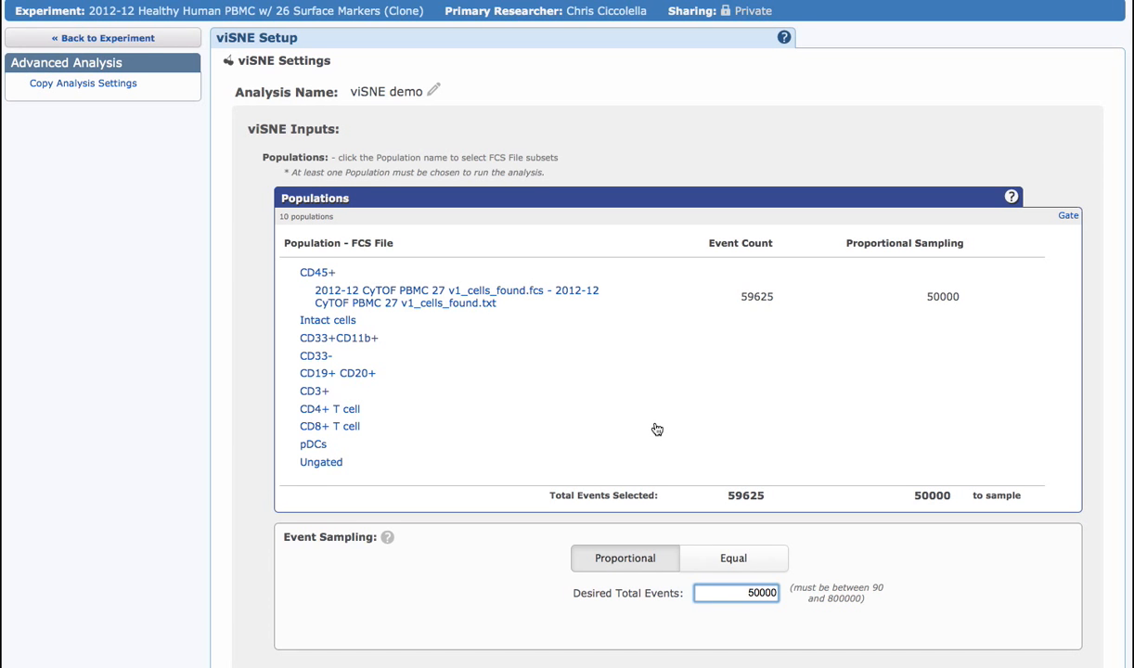
# Step: Filter the viSNE channel choices by "cd" and select all matching channels
pyautogui.scroll(-1, 652, 429)
pyautogui.scroll(-10, 652, 429)
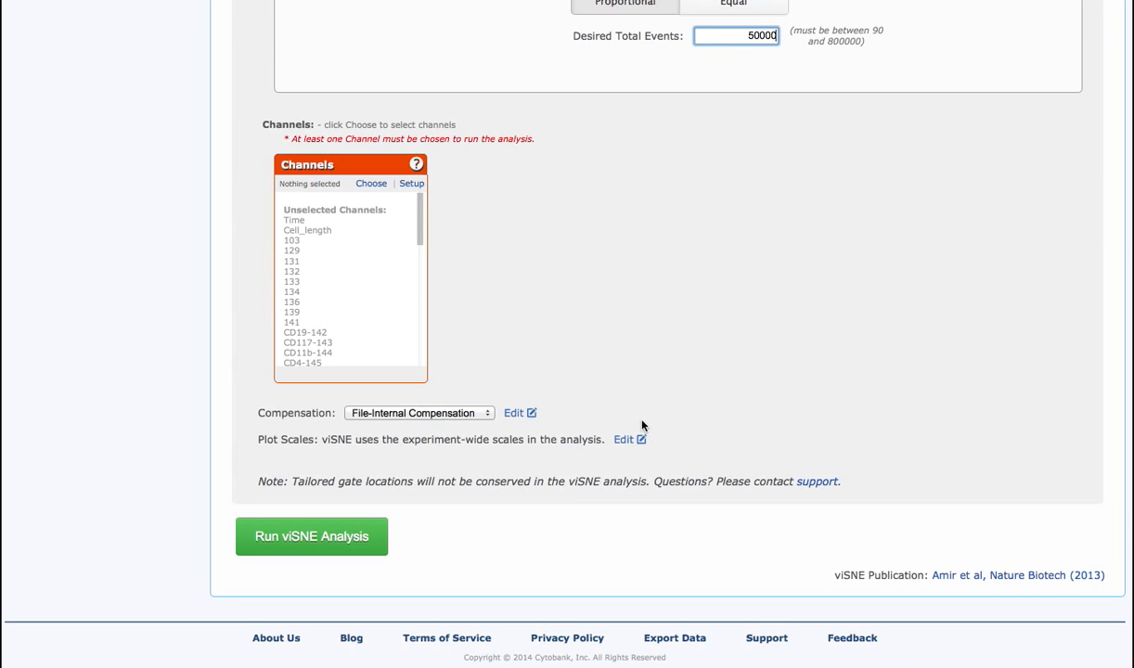
pyautogui.click(311, 274)
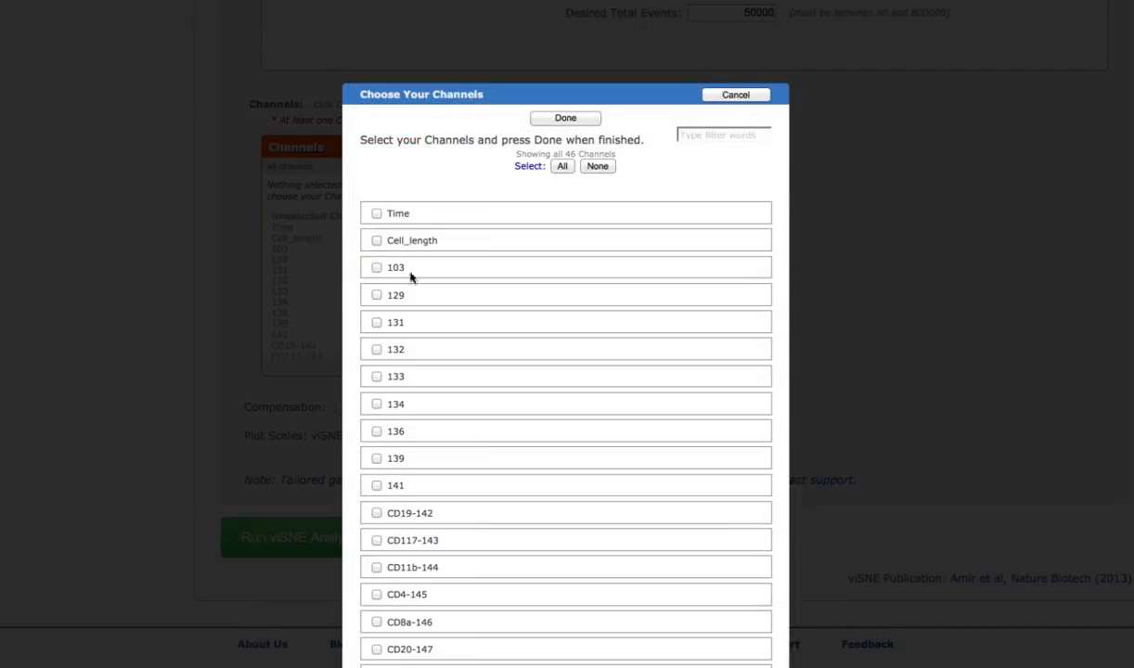
pyautogui.click(733, 134)
pyautogui.write('cd')
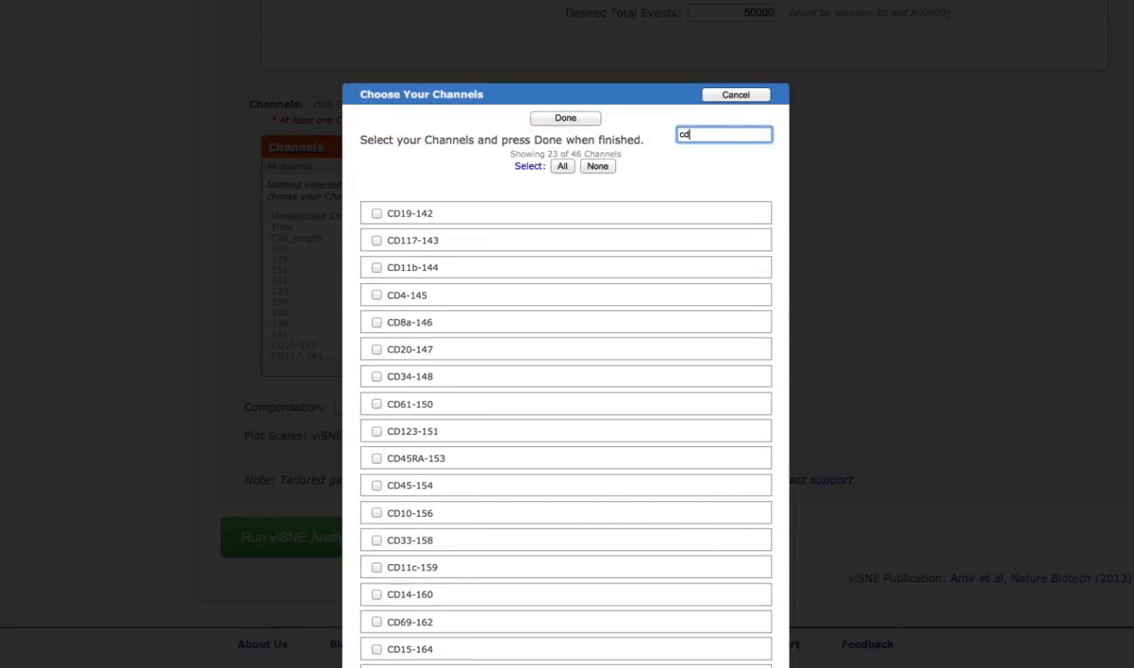
pyautogui.click(561, 166)
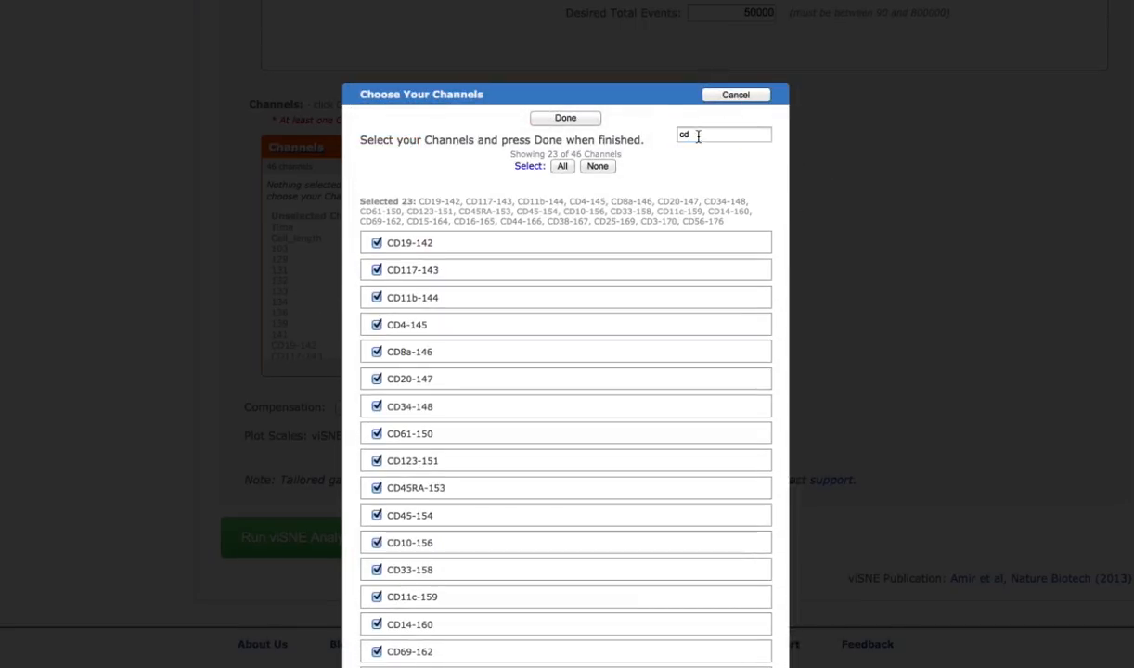
# Step: Add the HLA-DR-174 and IgM-172 channels to the viSNE channel selection and accept it
pyautogui.moveTo(694, 134); pyautogui.dragTo(654, 136)
pyautogui.write('hlad')
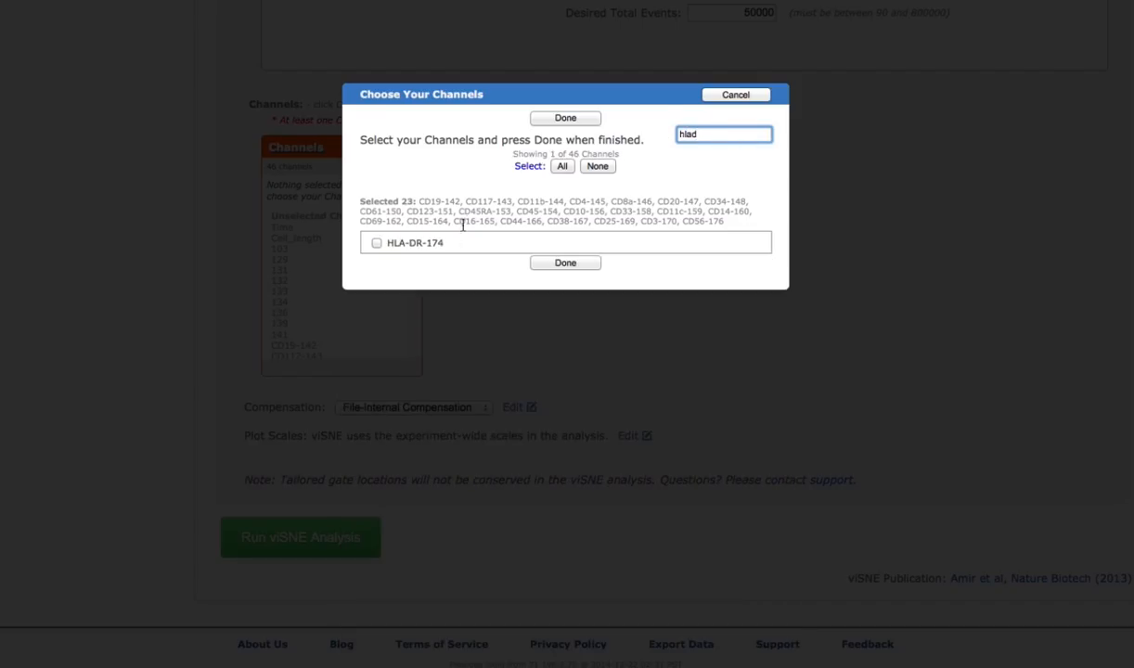
pyautogui.click(428, 243)
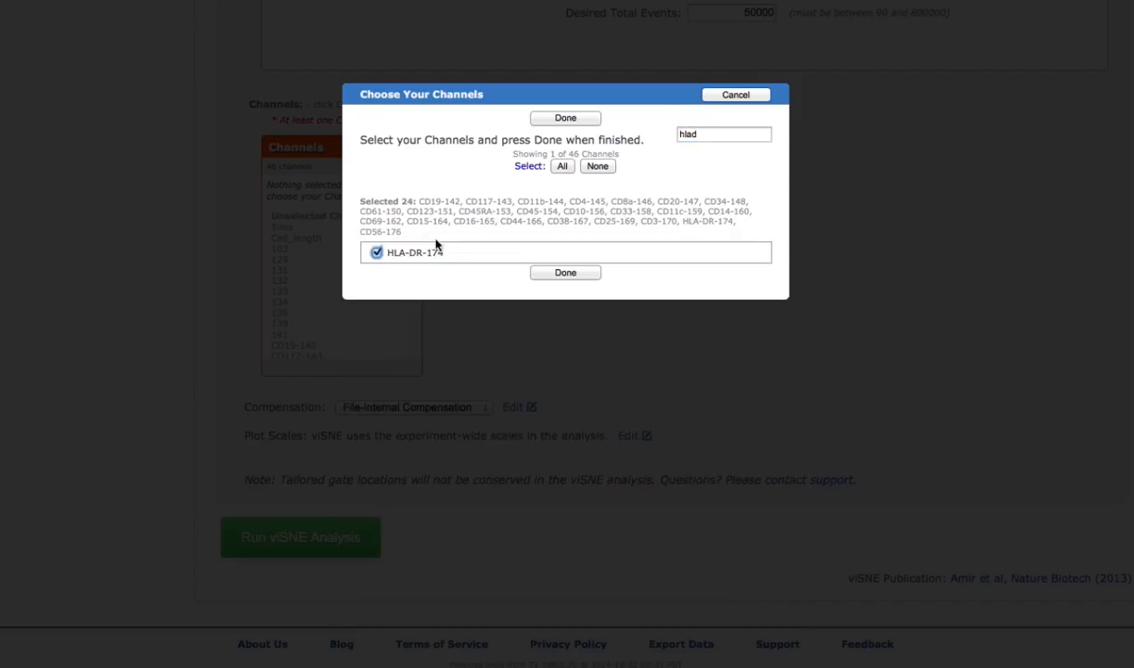
pyautogui.press('BackSpace')
pyautogui.press('BackSpace')
pyautogui.press('BackSpace')
pyautogui.press('BackSpace')
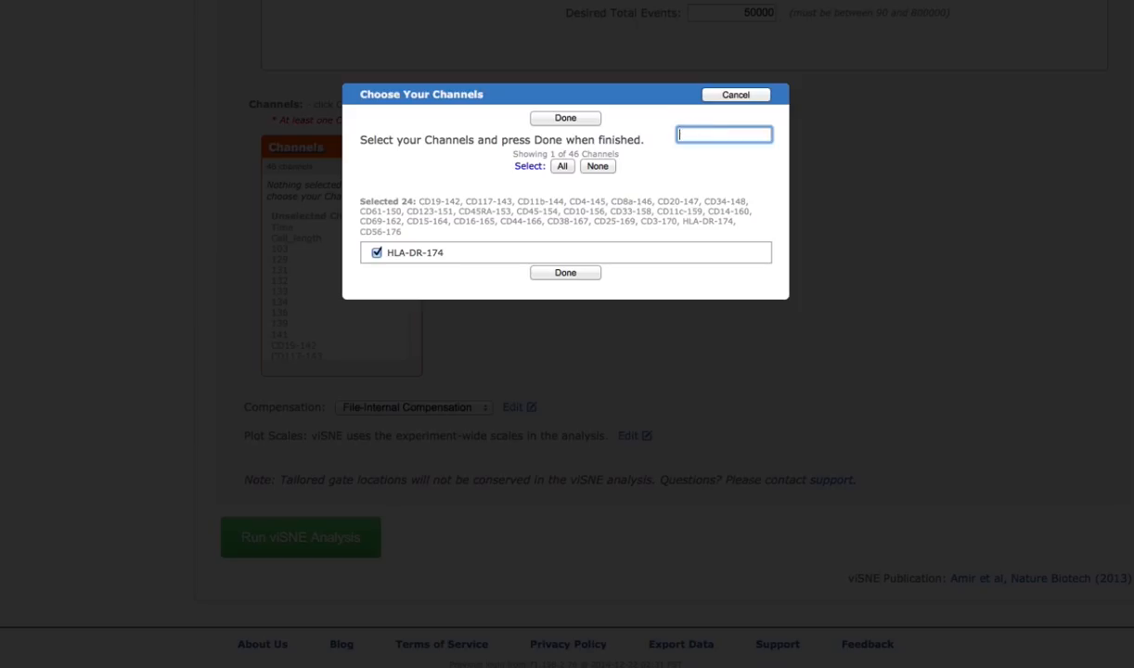
pyautogui.write('igm')
pyautogui.click(415, 260)
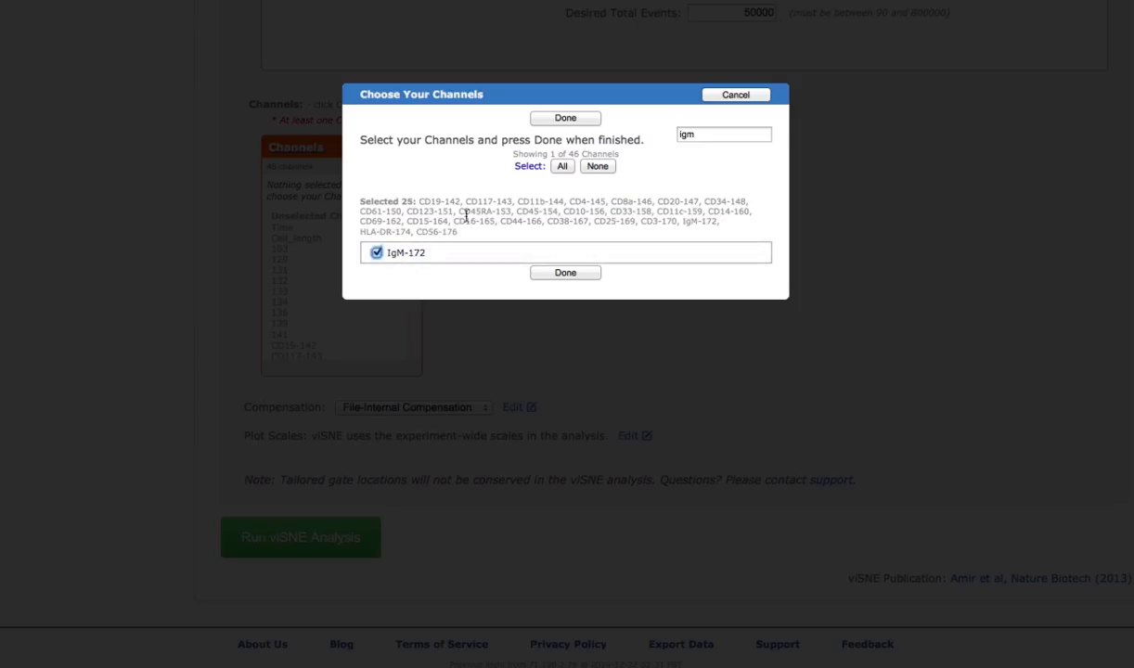
pyautogui.click(563, 119)
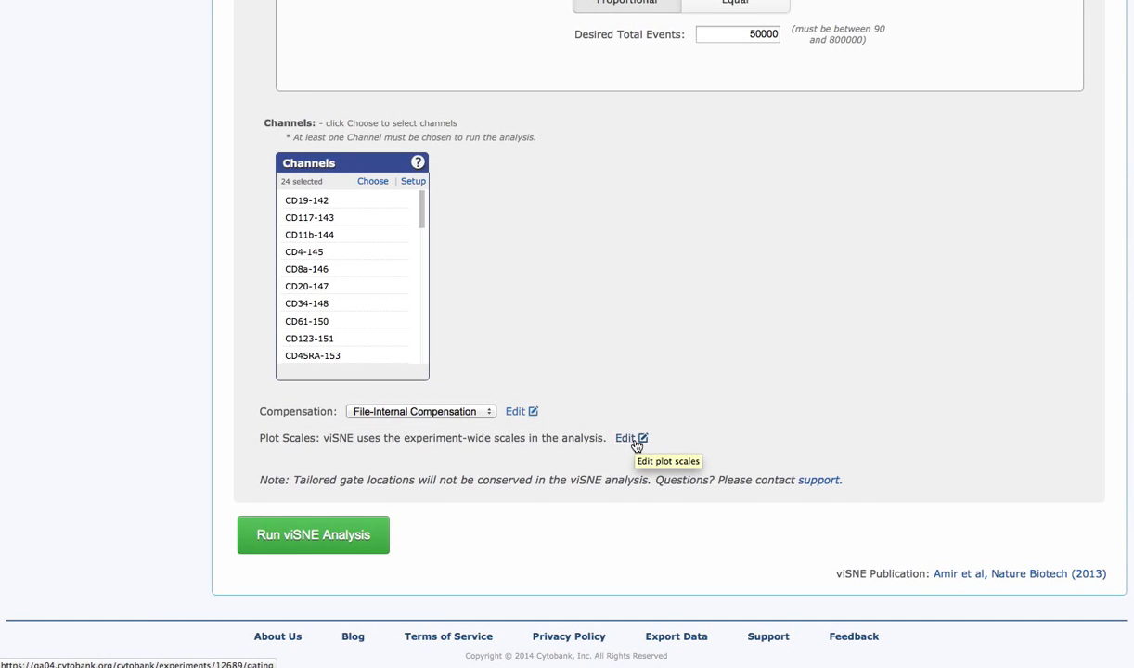
# Step: Review the experiment-wide plot scales for the channels and run the viSNE analysis
pyautogui.click(627, 438)
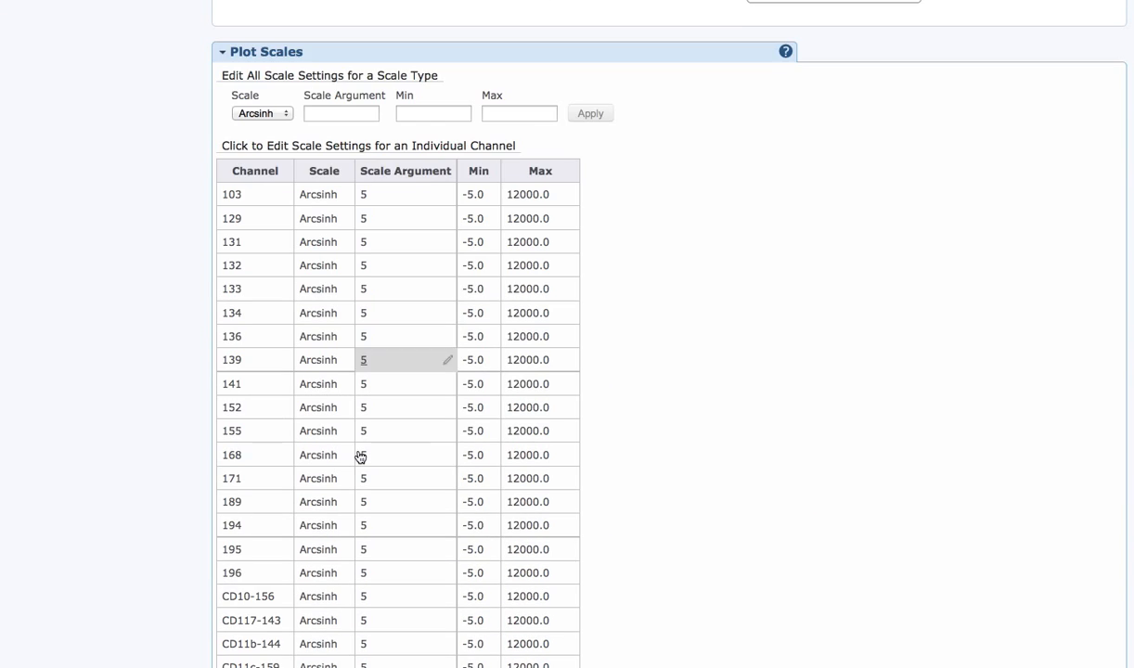
pyautogui.scroll(-3, 360, 456)
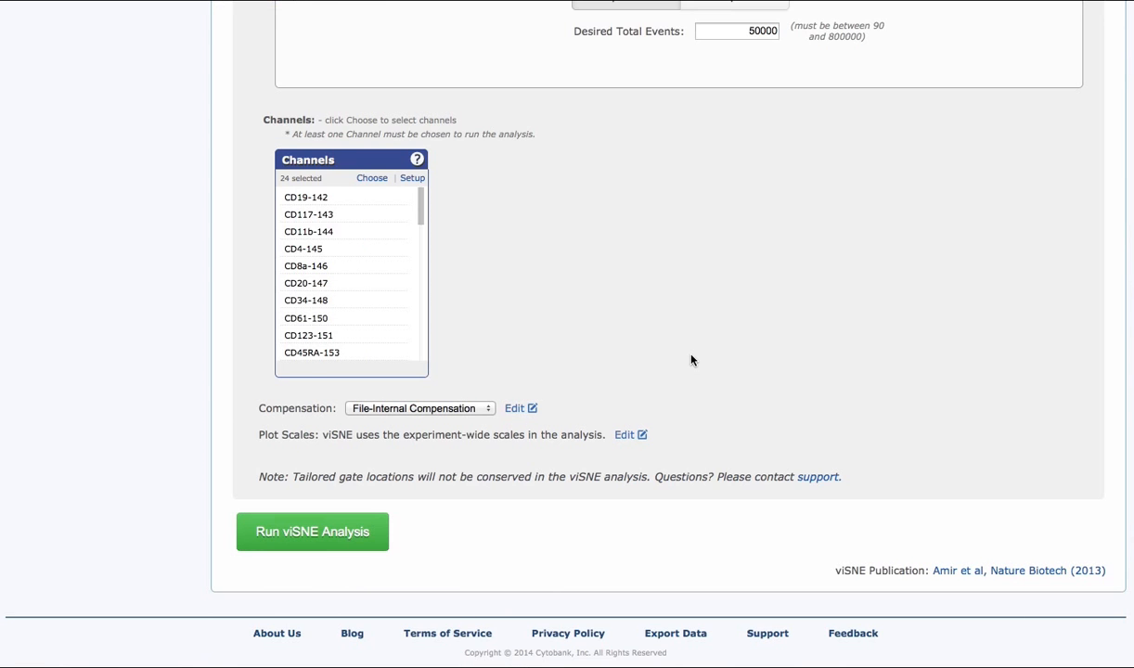
pyautogui.click(323, 530)
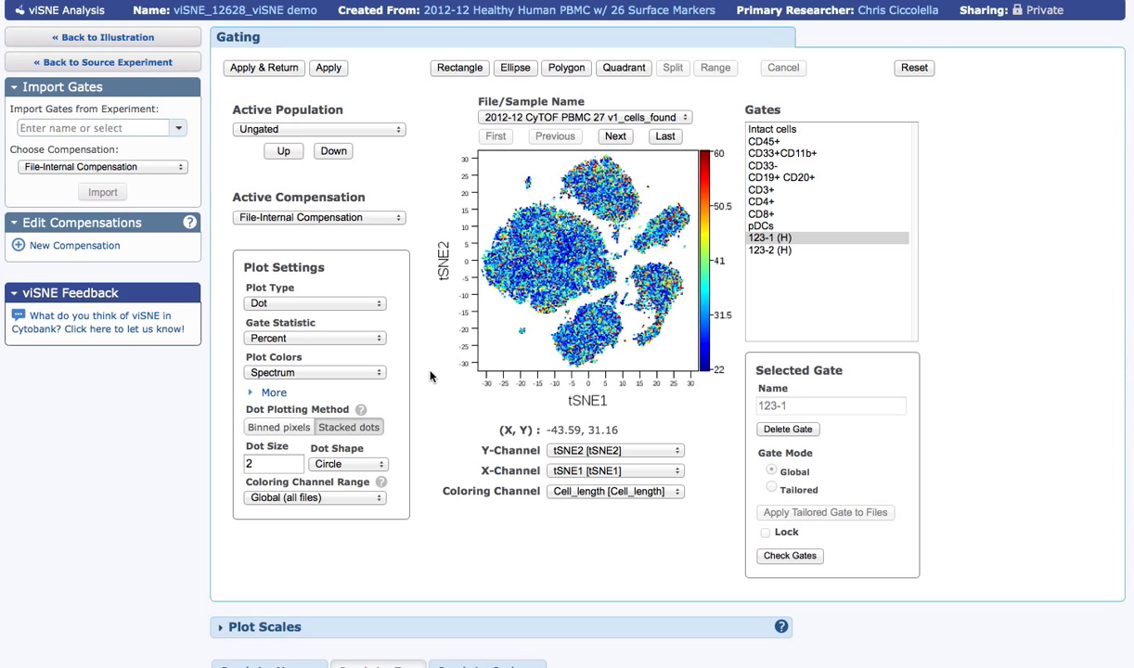
pyautogui.click(378, 130)
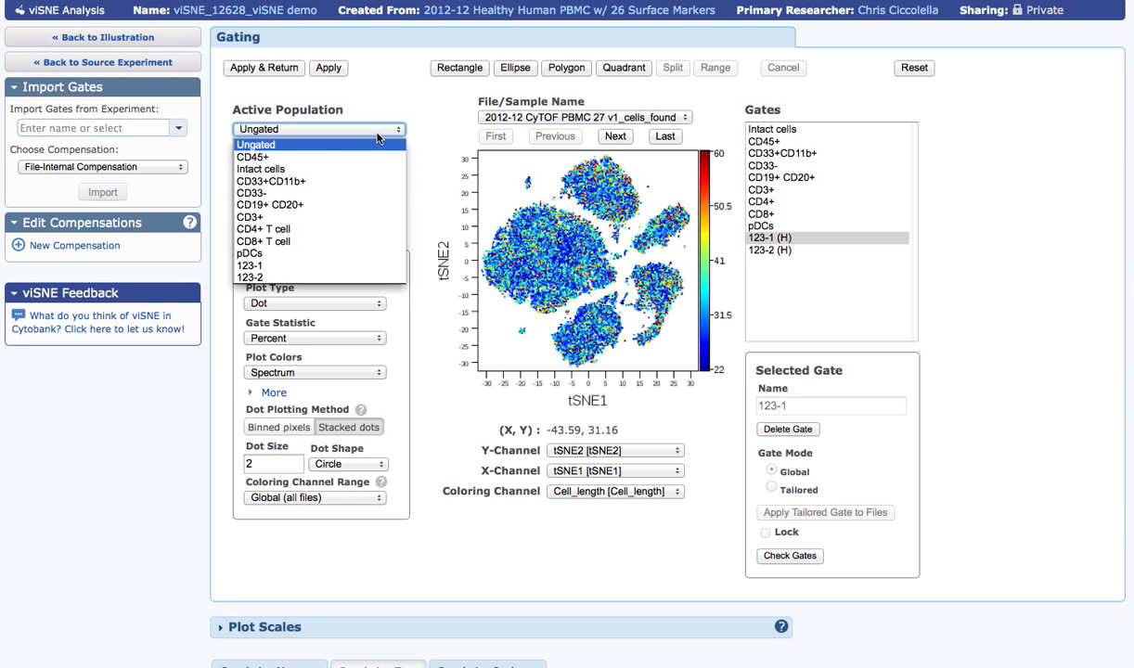
pyautogui.click(294, 204)
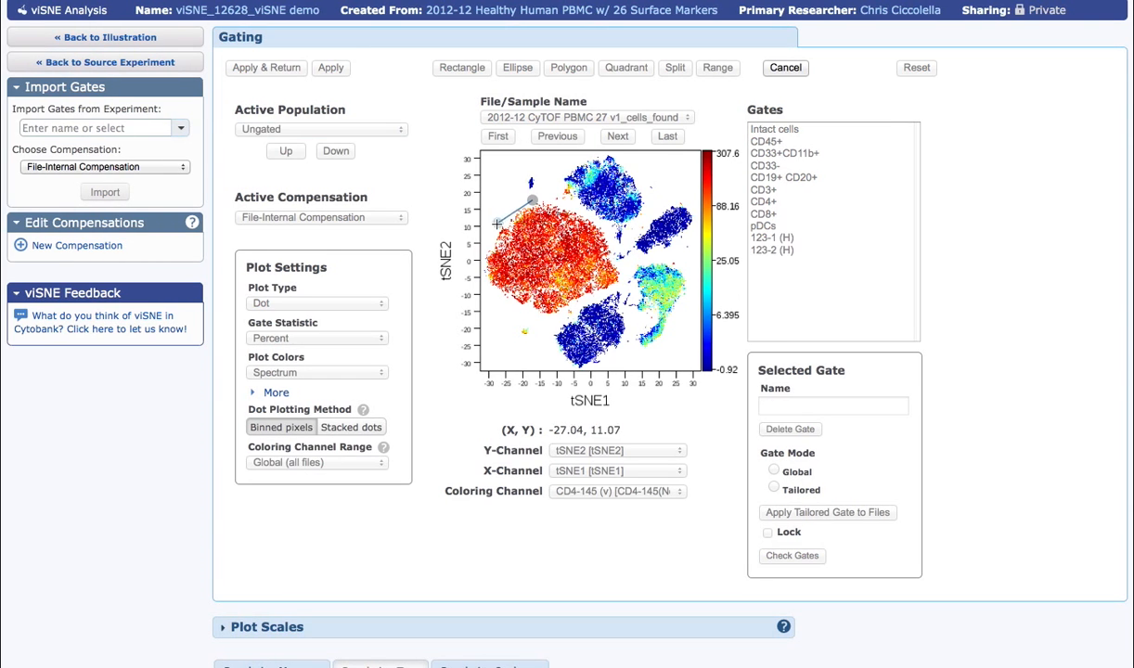
# Step: Draw a polygon gate around the large CD4-high cluster, name it "CD4+ T cells", and apply it, returning to the illustration
pyautogui.click(484, 262)
pyautogui.click(487, 304)
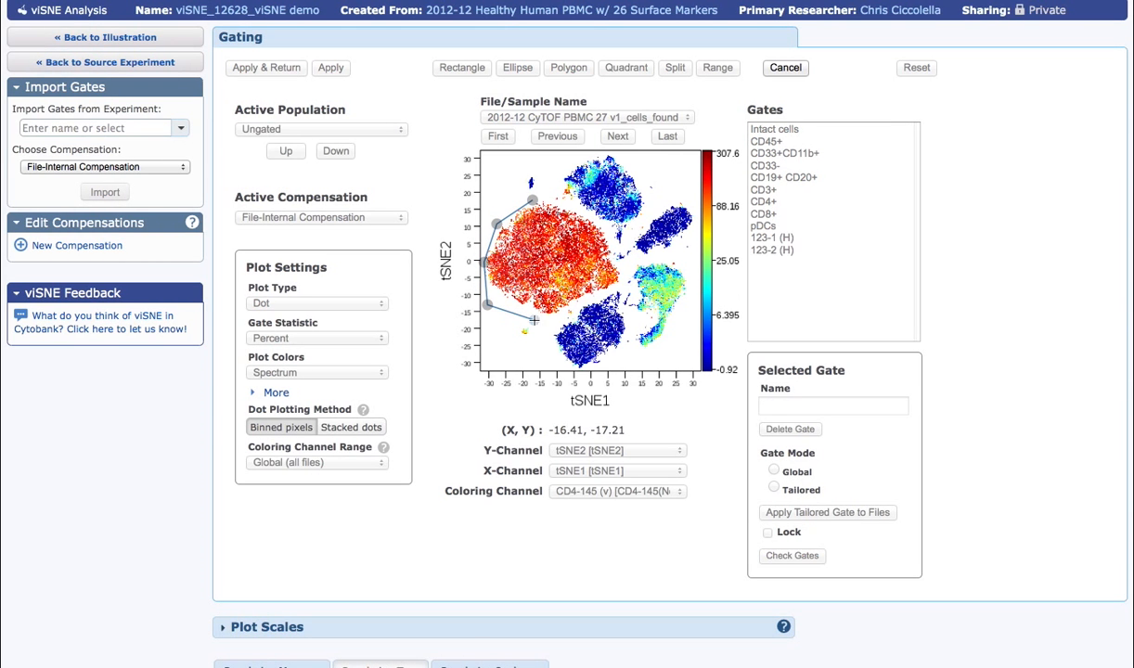
pyautogui.click(534, 320)
pyautogui.click(597, 296)
pyautogui.click(634, 266)
pyautogui.click(615, 259)
pyautogui.click(610, 226)
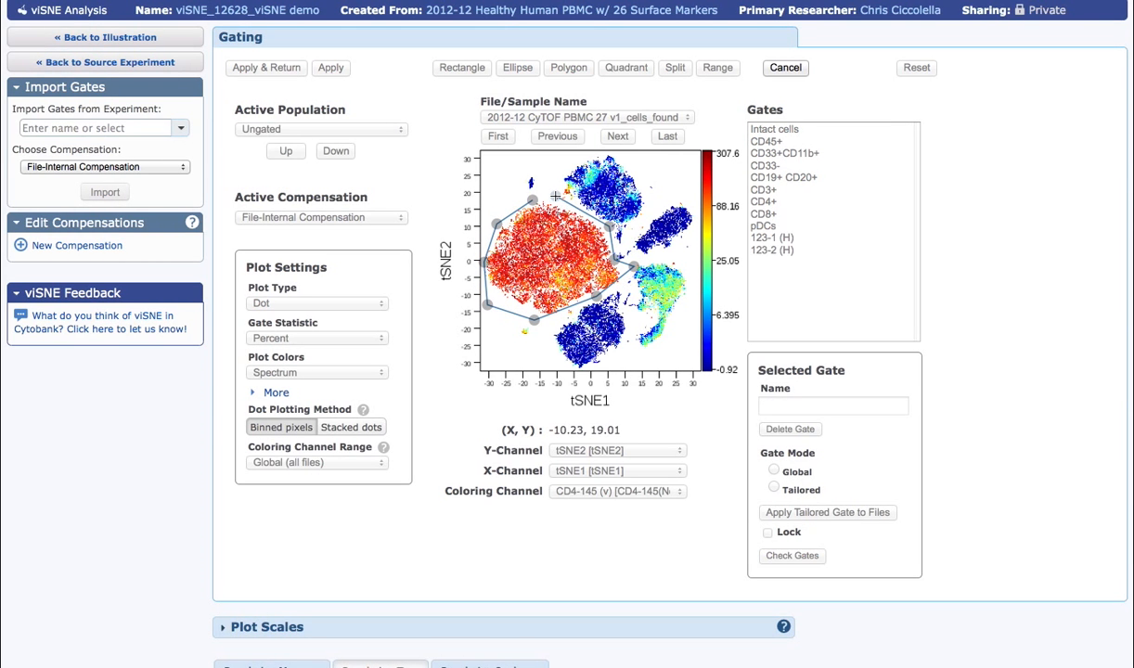
pyautogui.doubleClick(555, 196)
pyautogui.write('CD4+ T cells')
pyautogui.press('Return')
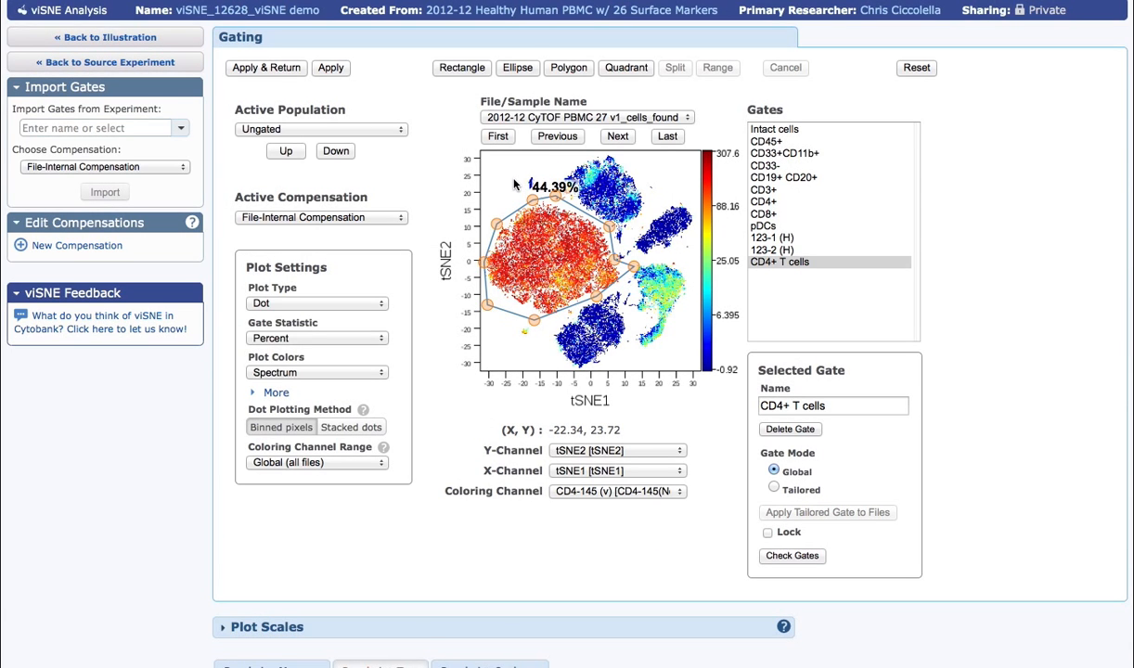
pyautogui.click(267, 68)
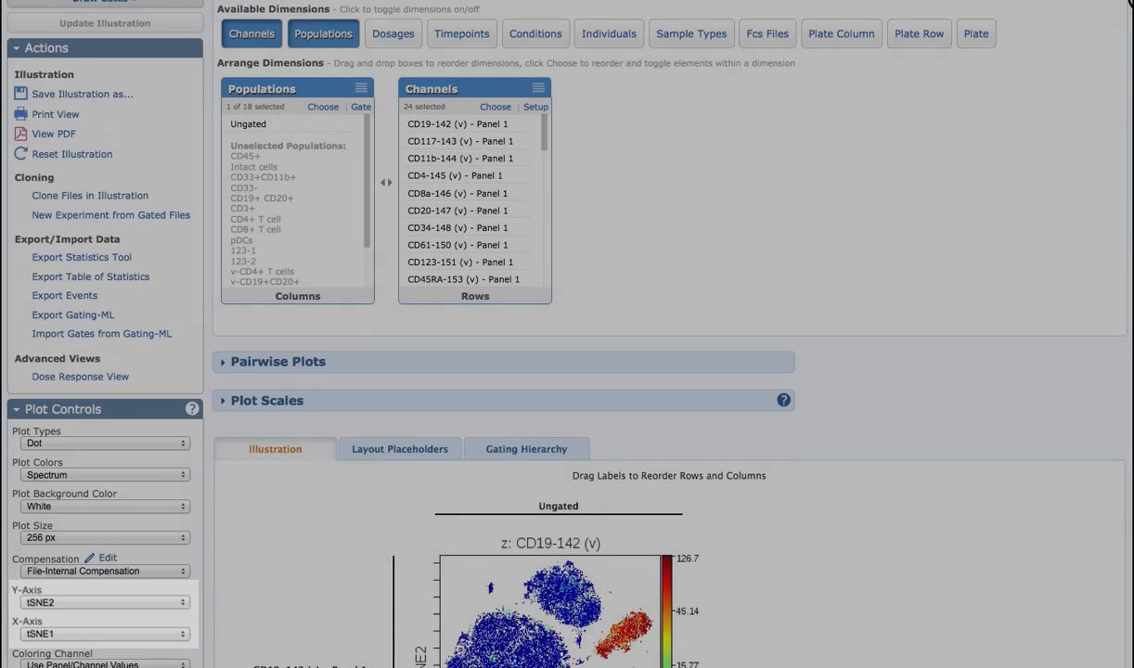
# Step: Examine the illustration's tSNE plots colored by each channel, starting with CD19-142 and CD117-143
pyautogui.scroll(-4, 566, 372)
pyautogui.scroll(-2, 566, 372)
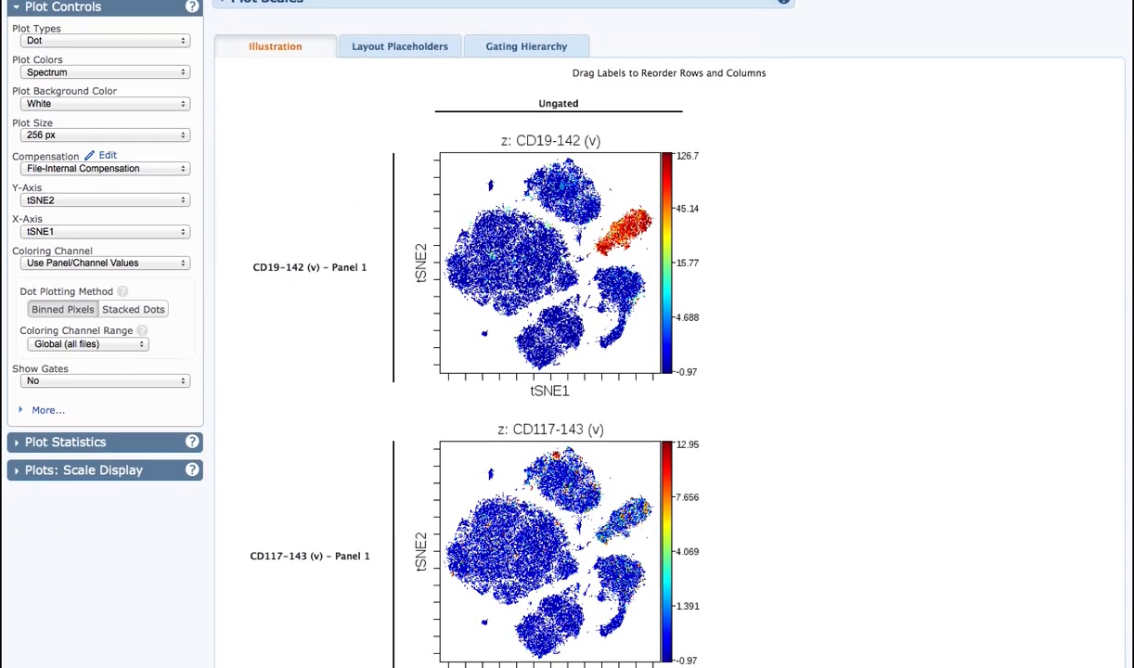
pyautogui.scroll(-8, 566, 371)
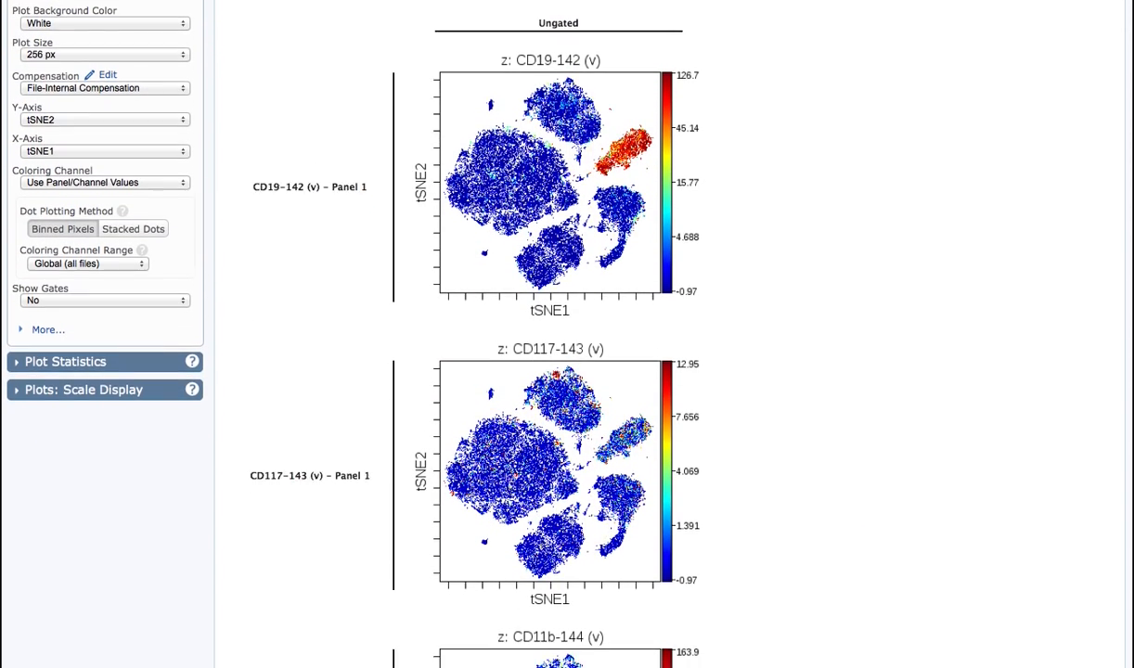
pyautogui.scroll(-4, 566, 371)
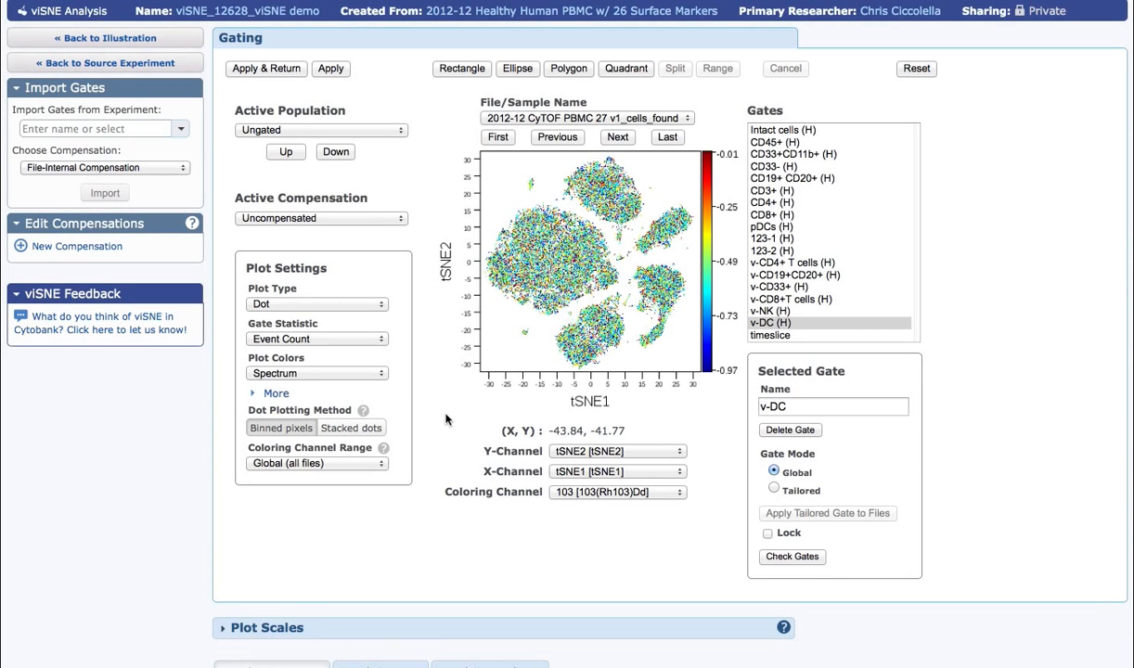
# Step: Display the timeslice population on the tSNE map as stacked dots colored by the CD4-145 (v) channel
pyautogui.click(366, 131)
pyautogui.click(310, 360)
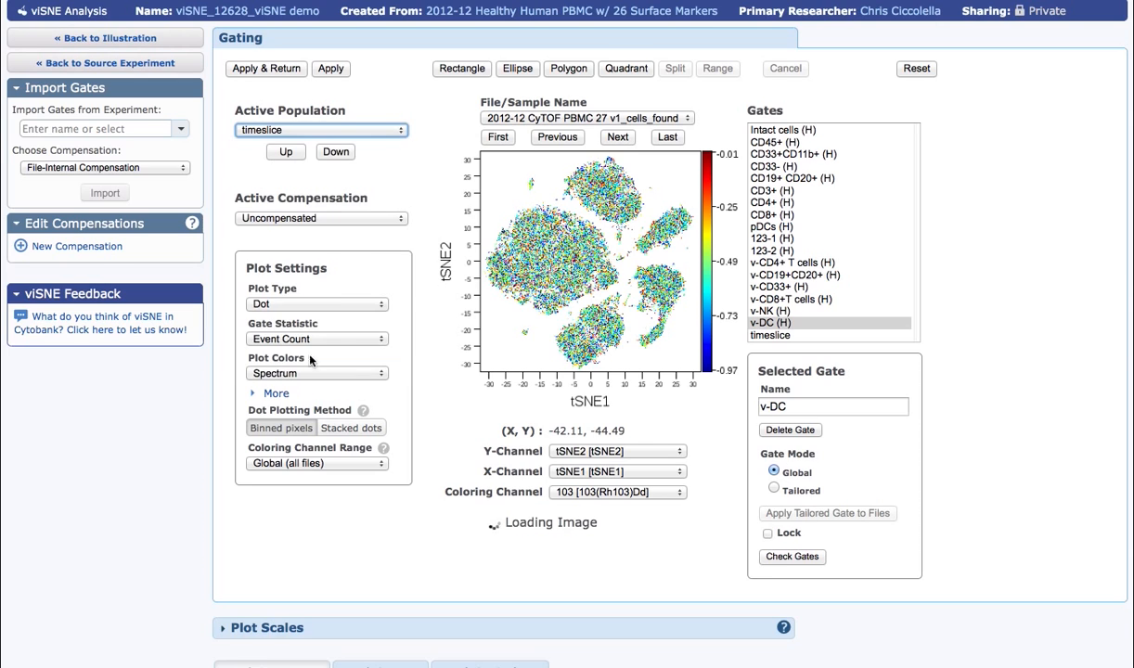
pyautogui.click(365, 430)
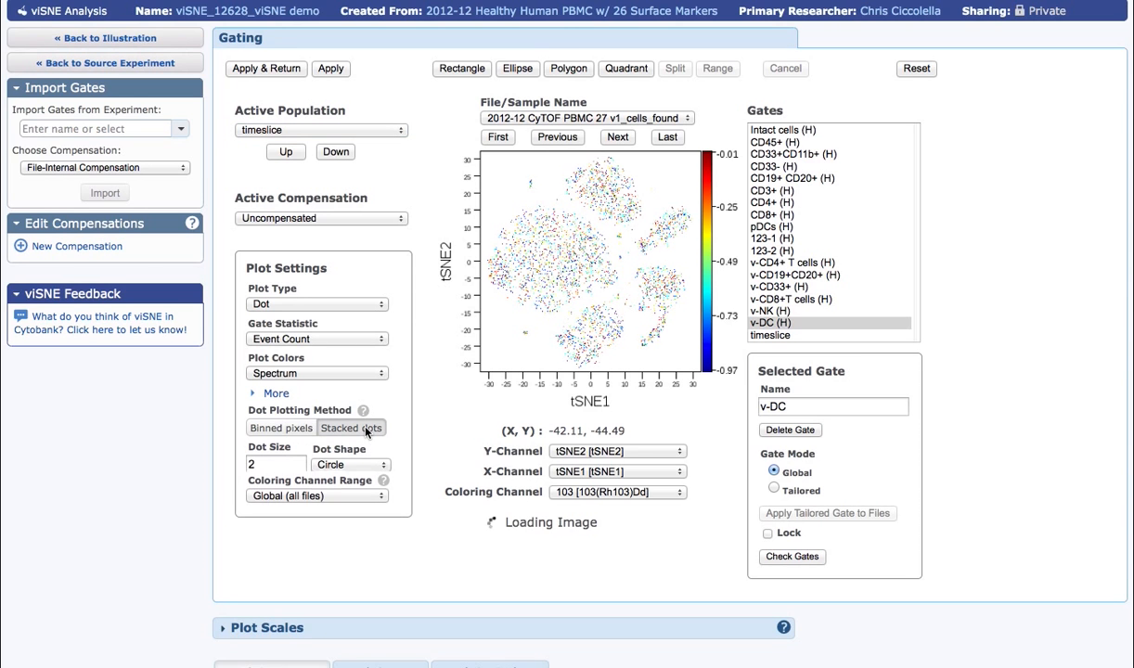
pyautogui.click(586, 492)
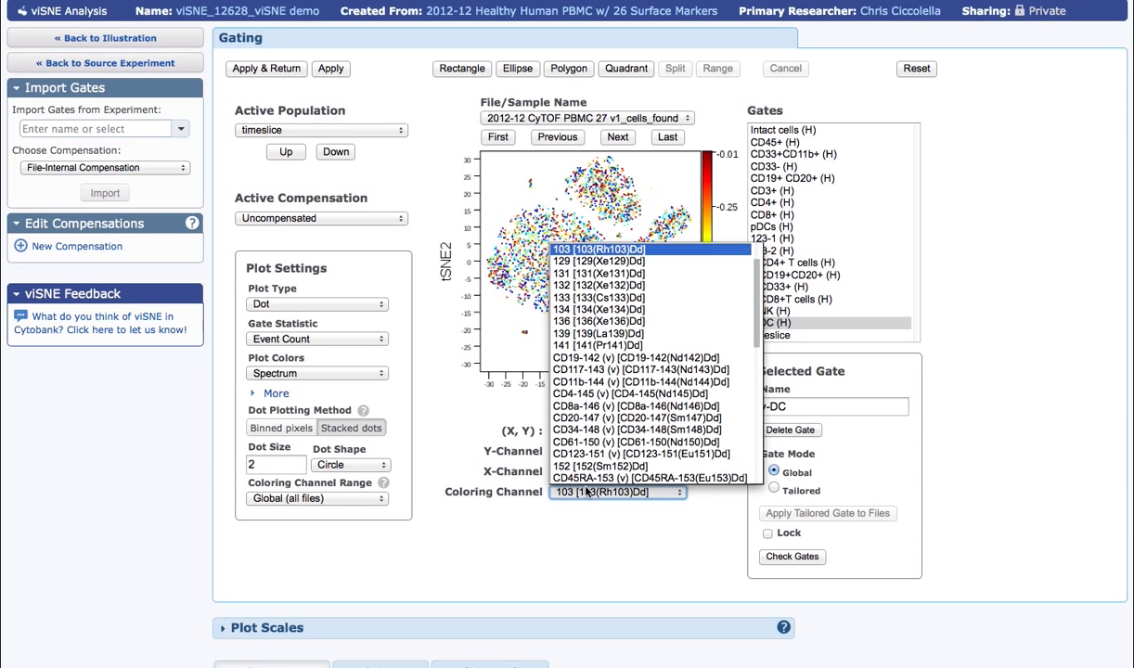
pyautogui.click(564, 376)
# Step: Set the stacked dots' size to 6 and their shape to Ring
pyautogui.click(281, 463)
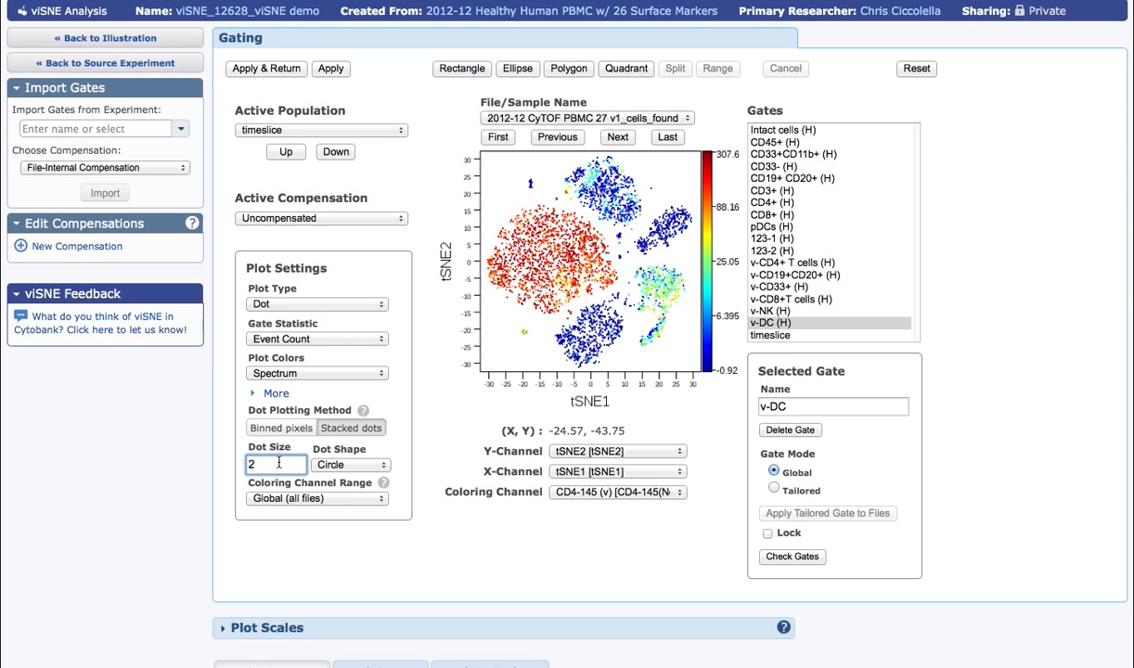
pyautogui.press('BackSpace')
pyautogui.write('6')
pyautogui.click(340, 468)
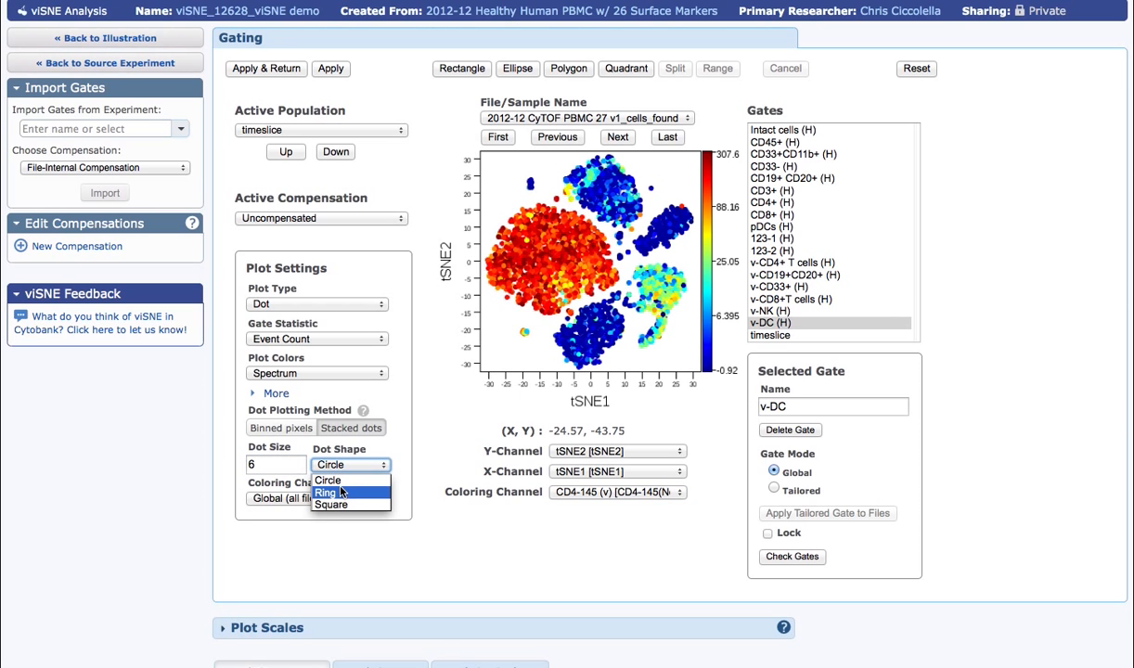
pyautogui.click(340, 493)
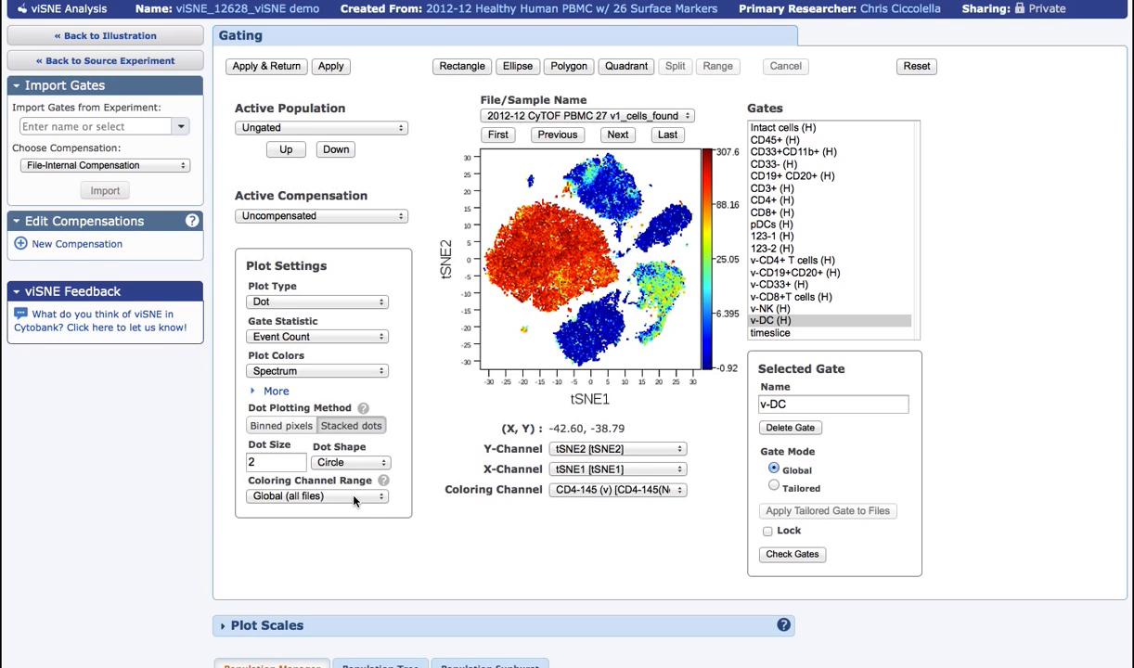
# Step: Try the Local (per file) coloring channel range, switch it to User-defined, and open the explanation of the range options
pyautogui.click(355, 496)
pyautogui.click(346, 524)
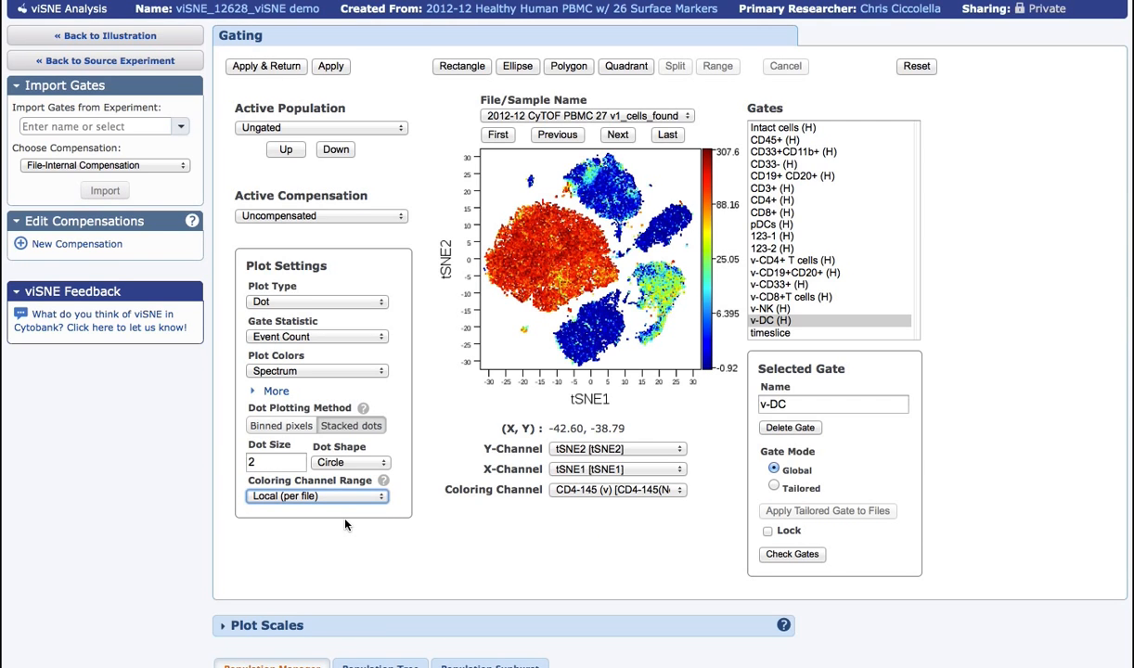
pyautogui.click(334, 496)
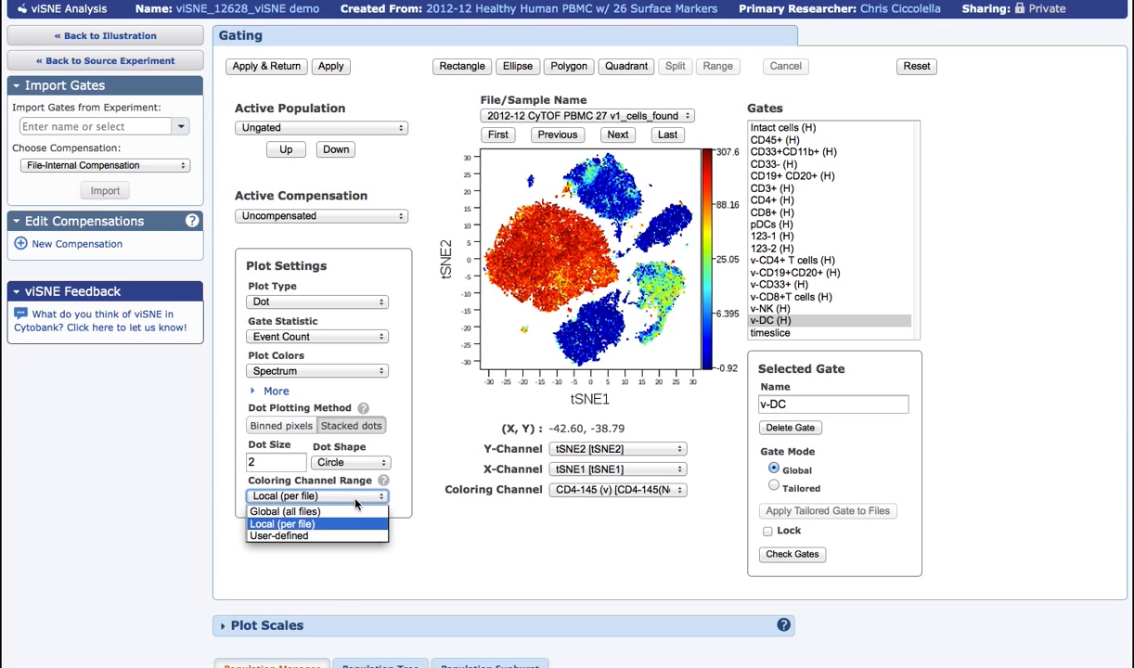
pyautogui.click(324, 536)
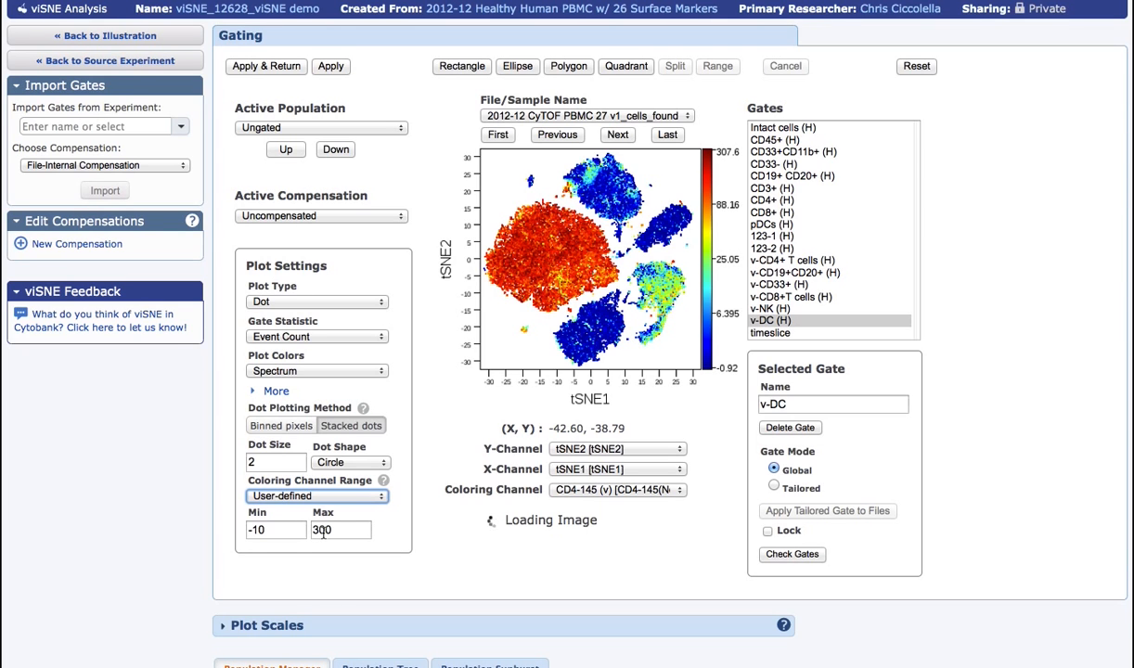
pyautogui.click(384, 481)
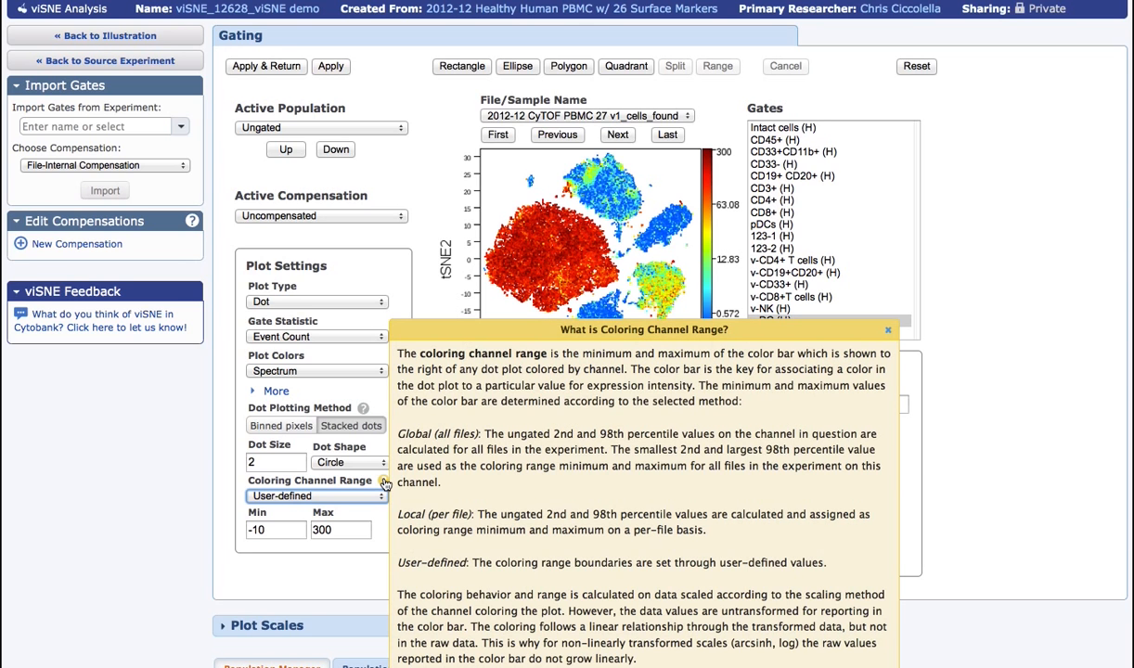